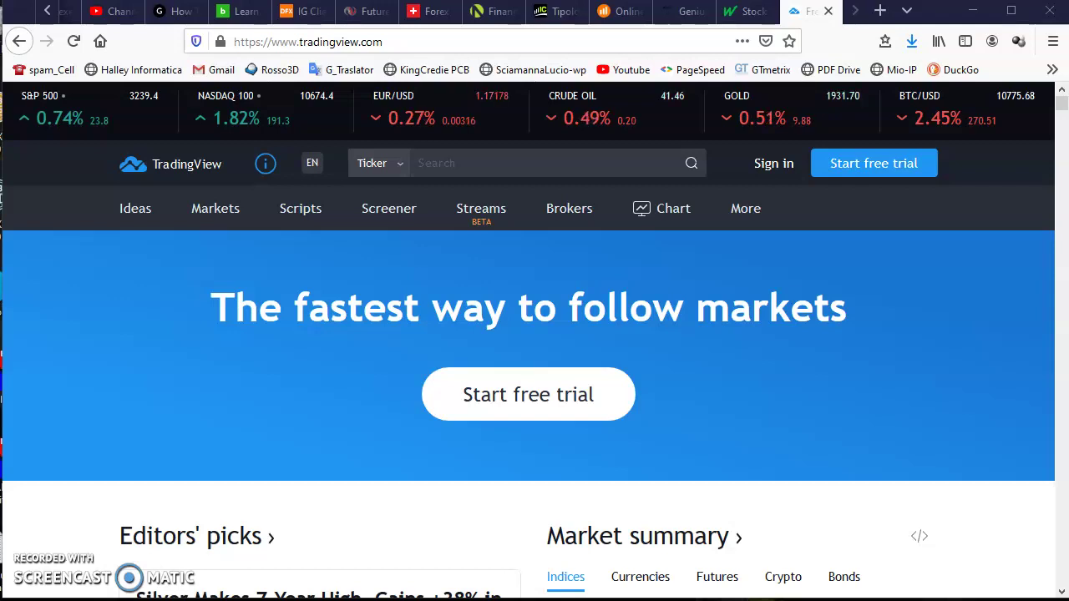
left_click_drag(383, 42, 264, 45)
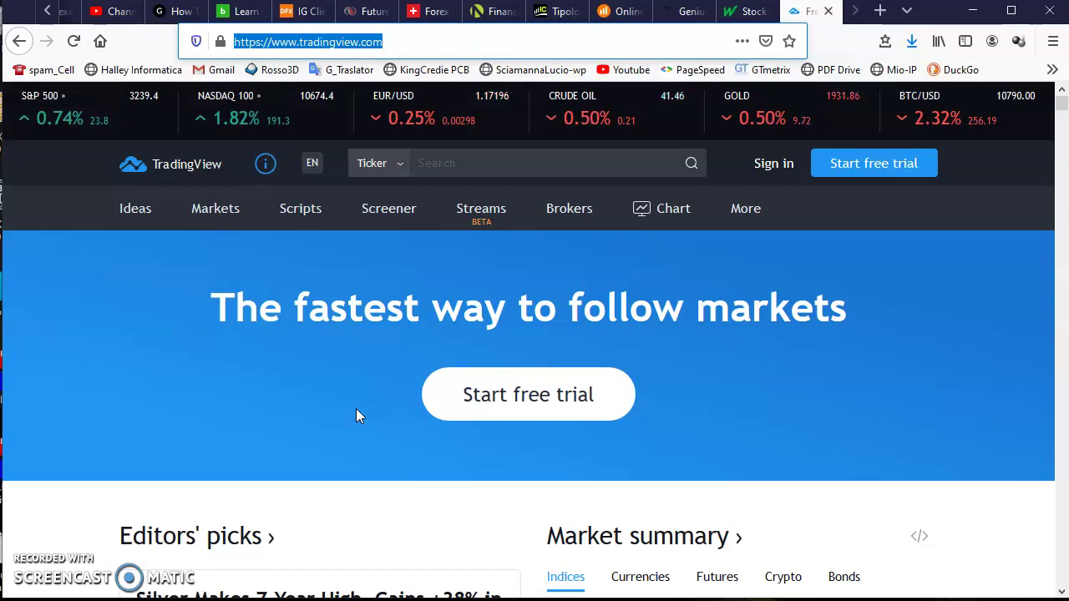
Go to the Pricing page from the More menu and scroll through the plan cards
mouse_move(744, 210)
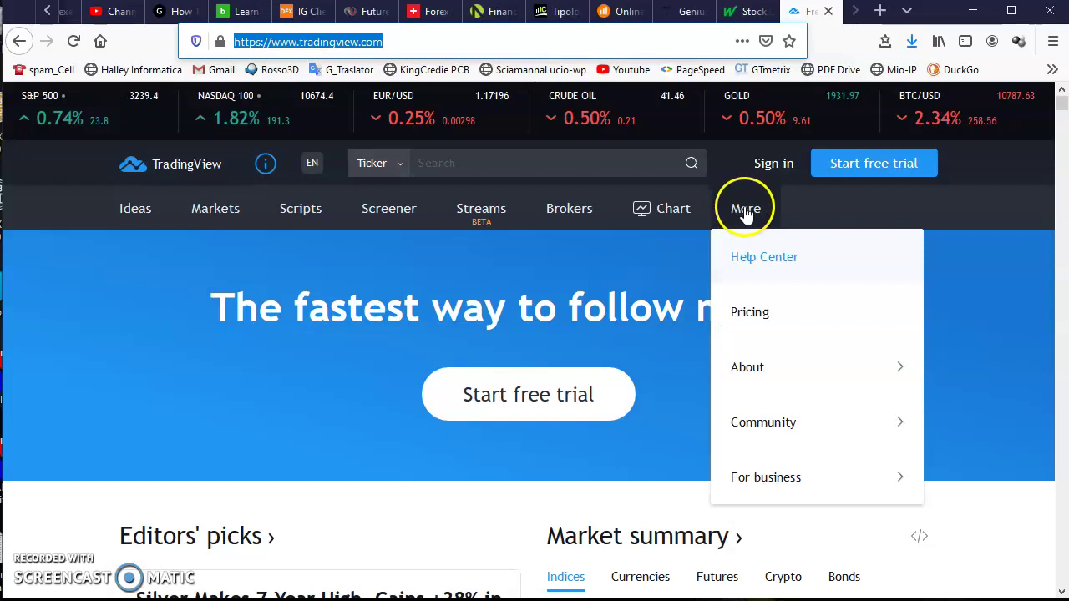
left_click(755, 316)
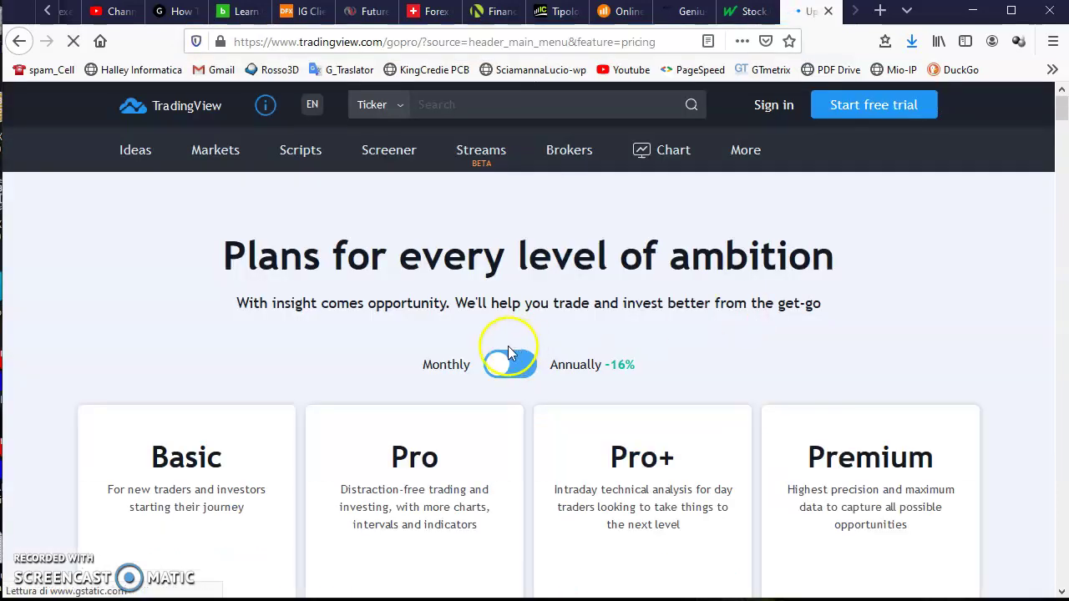
left_click(233, 371)
scroll(236, 374, "down", 2)
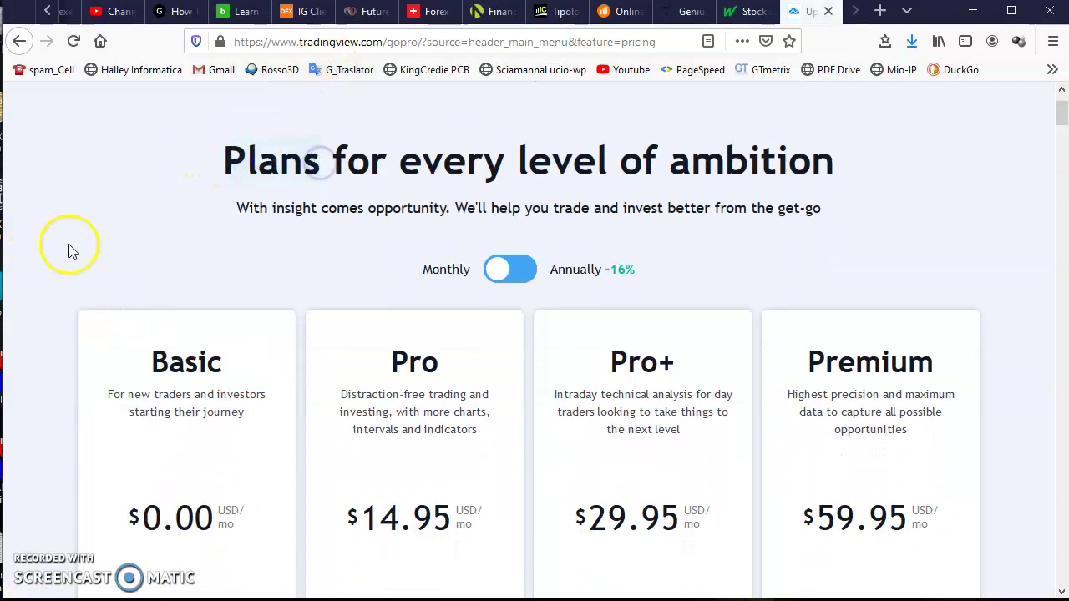
scroll(69, 248, "down", 3)
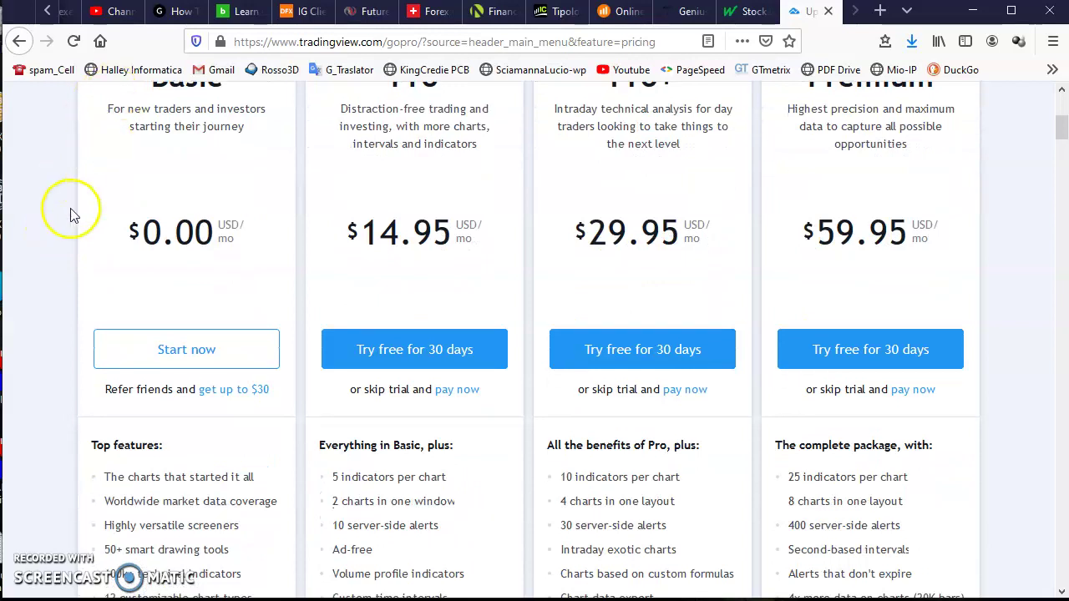
scroll(72, 215, "up", 2)
Highlight the Basic plan's name and its 0.00 price
left_click_drag(154, 267, 239, 267)
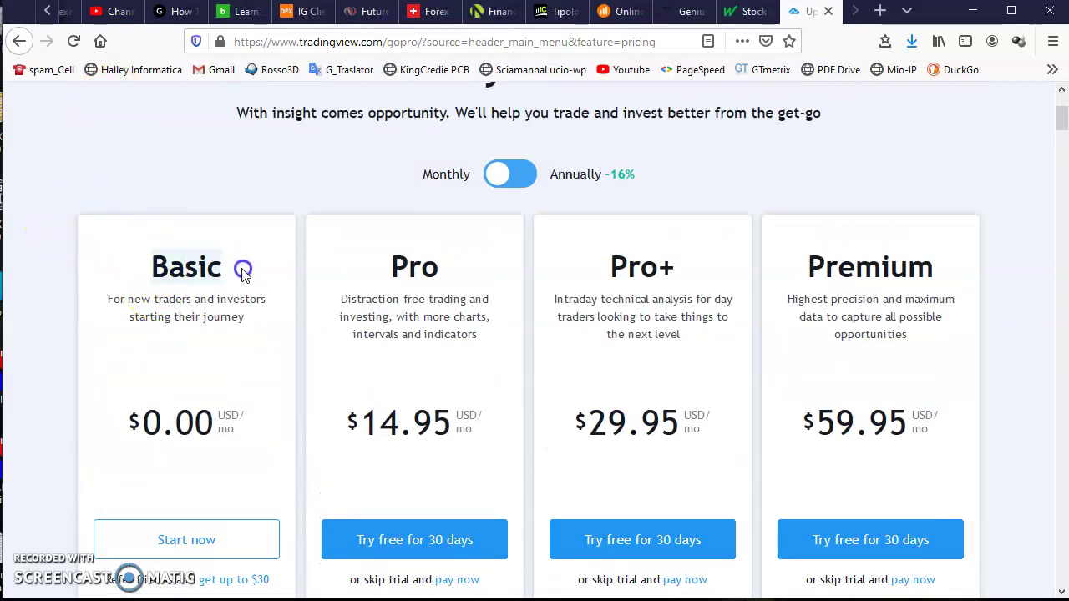
left_click_drag(143, 420, 227, 426)
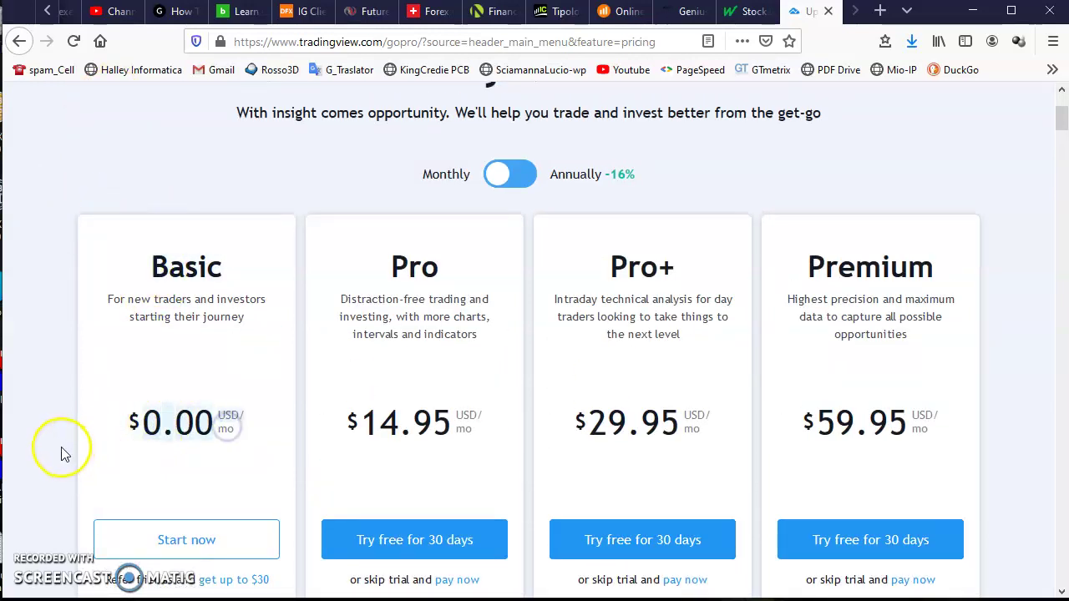
scroll(62, 450, "up", 2)
scroll(60, 449, "down", 5)
scroll(60, 449, "down", 2)
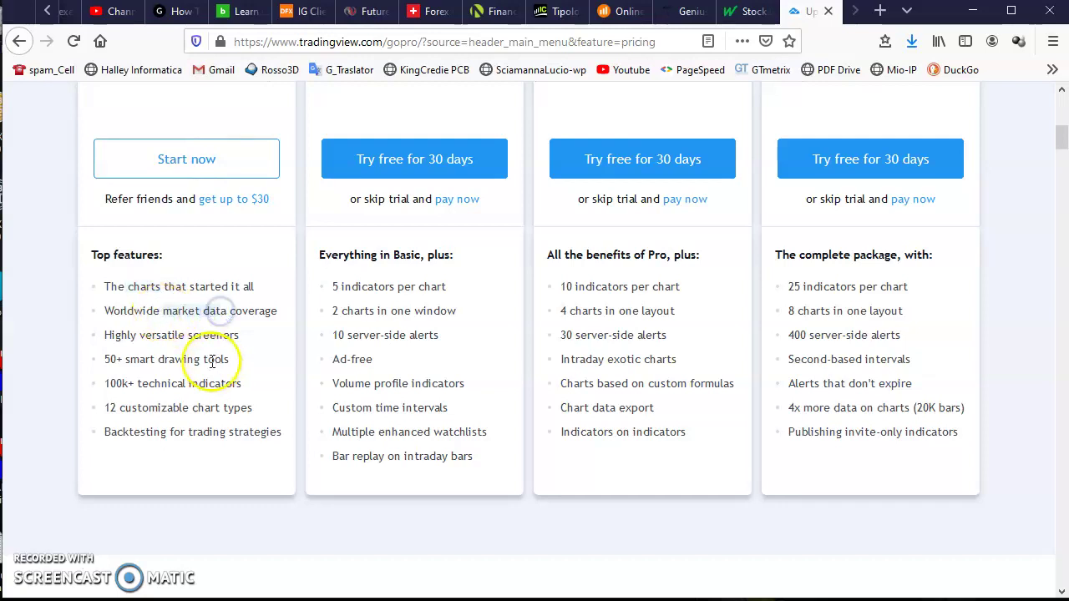
Highlight the '50+ smart drawing tools' and 'Backtesting for trading strategies' features
left_click_drag(204, 384, 140, 386)
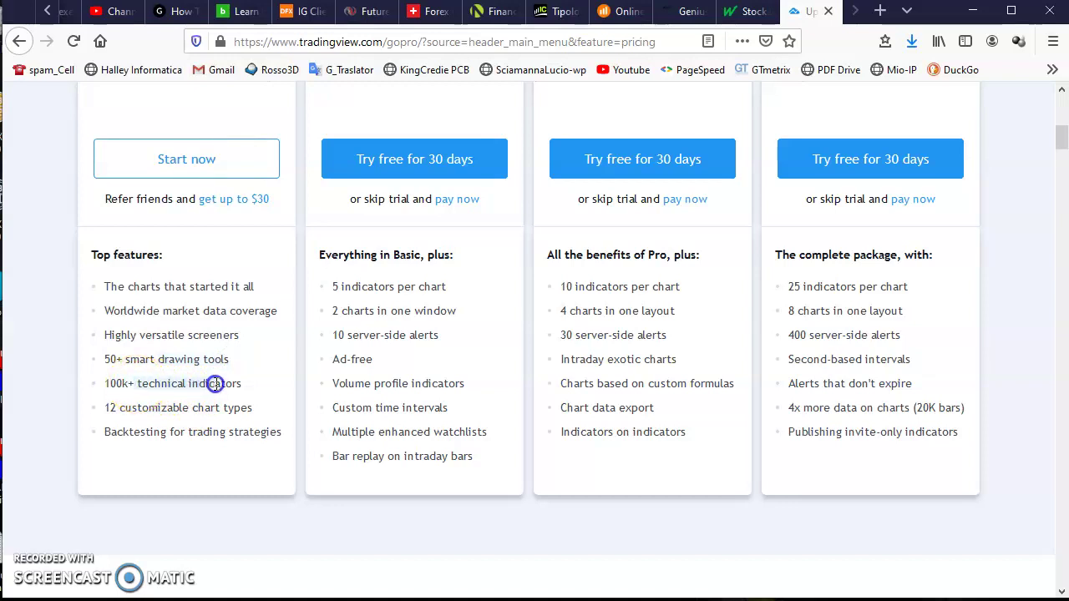
left_click_drag(104, 431, 281, 429)
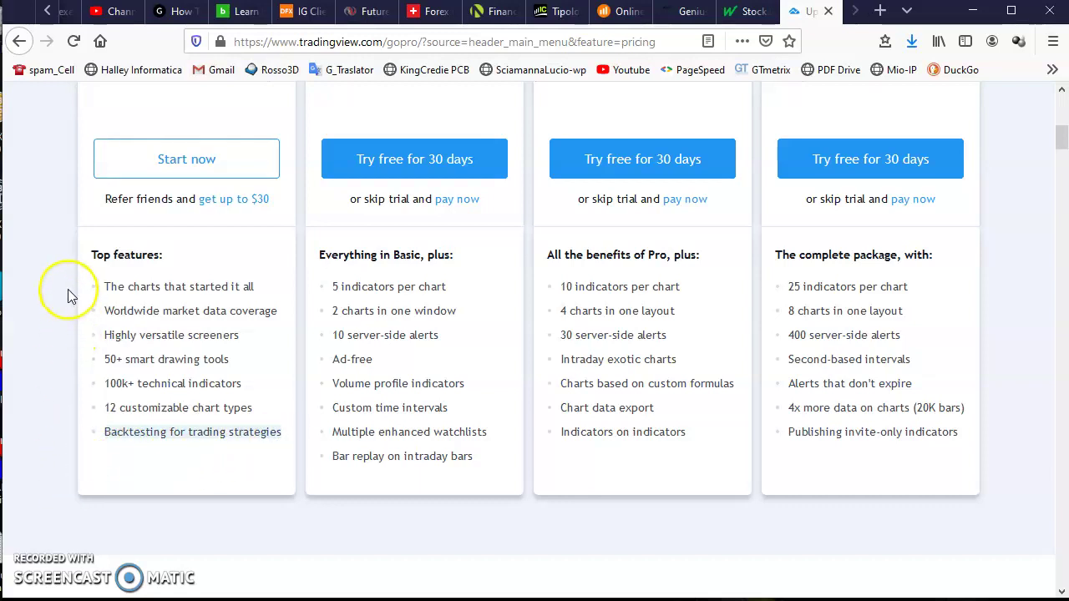
scroll(68, 289, "down", 2)
scroll(68, 289, "up", 4)
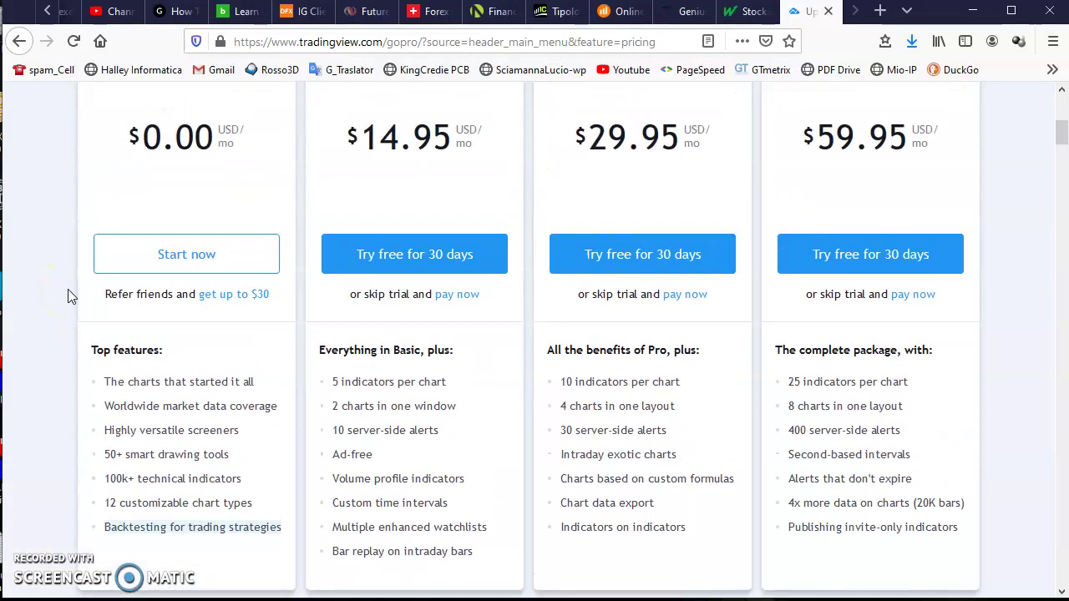
scroll(67, 289, "down", 5)
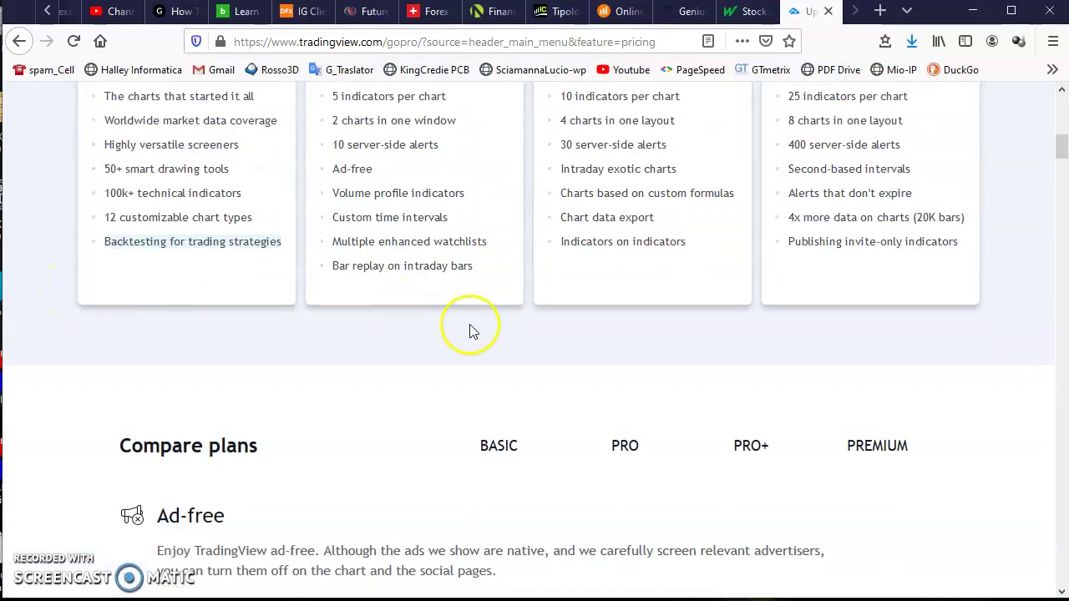
scroll(473, 329, "down", 3)
scroll(426, 359, "down", 2)
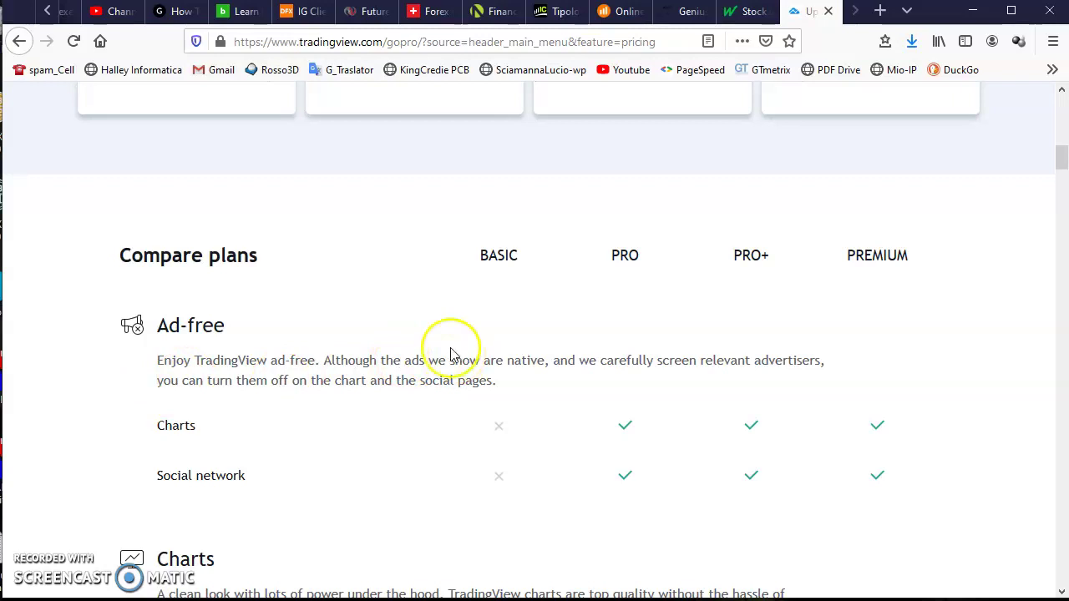
scroll(455, 355, "up", 7)
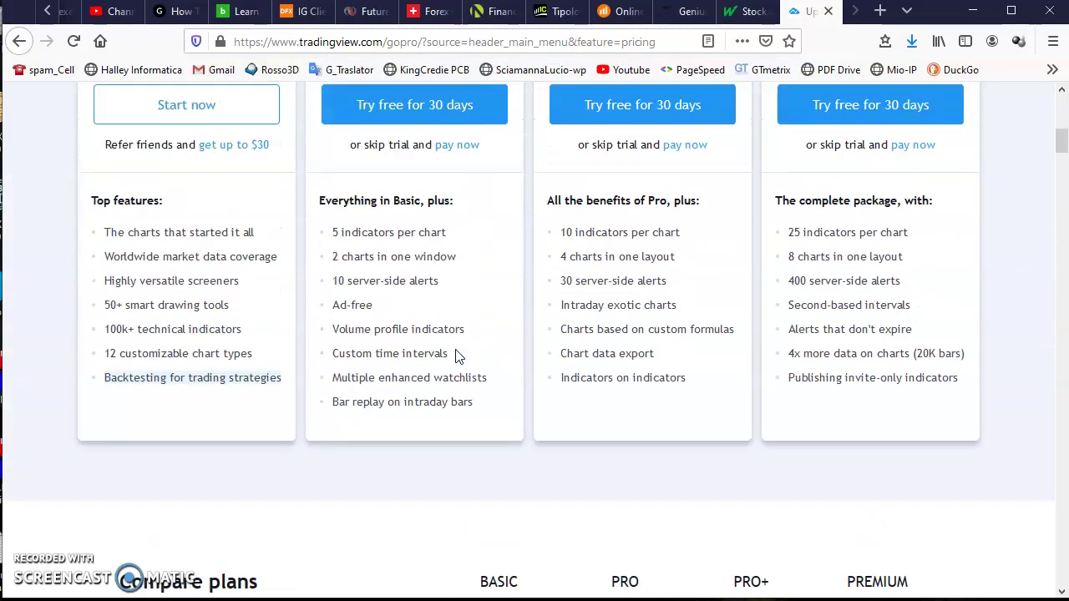
scroll(500, 346, "up", 6)
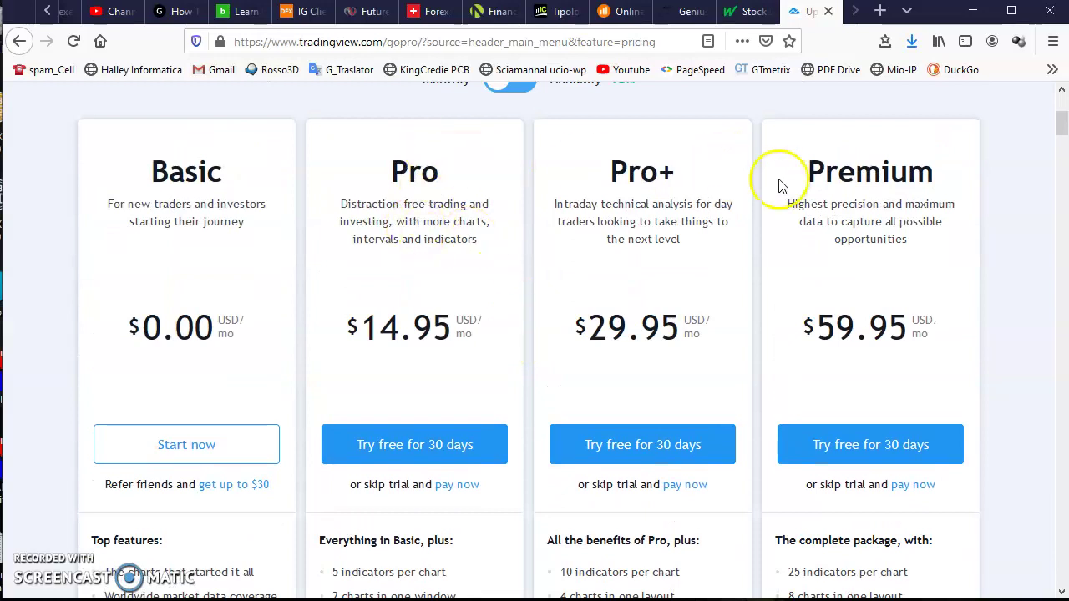
scroll(675, 148, "up", 4)
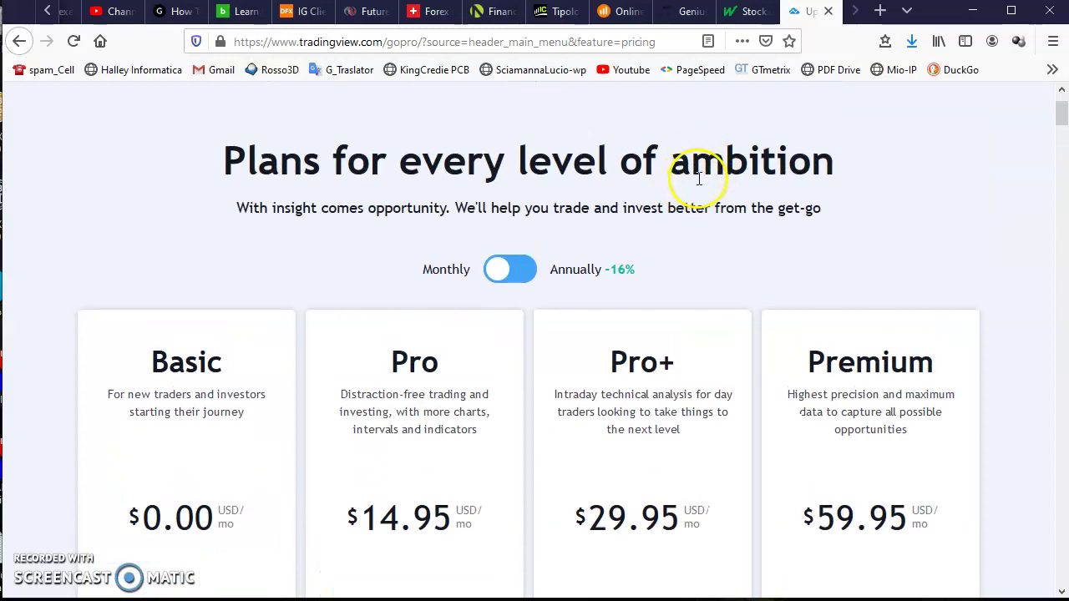
scroll(699, 178, "up", 2)
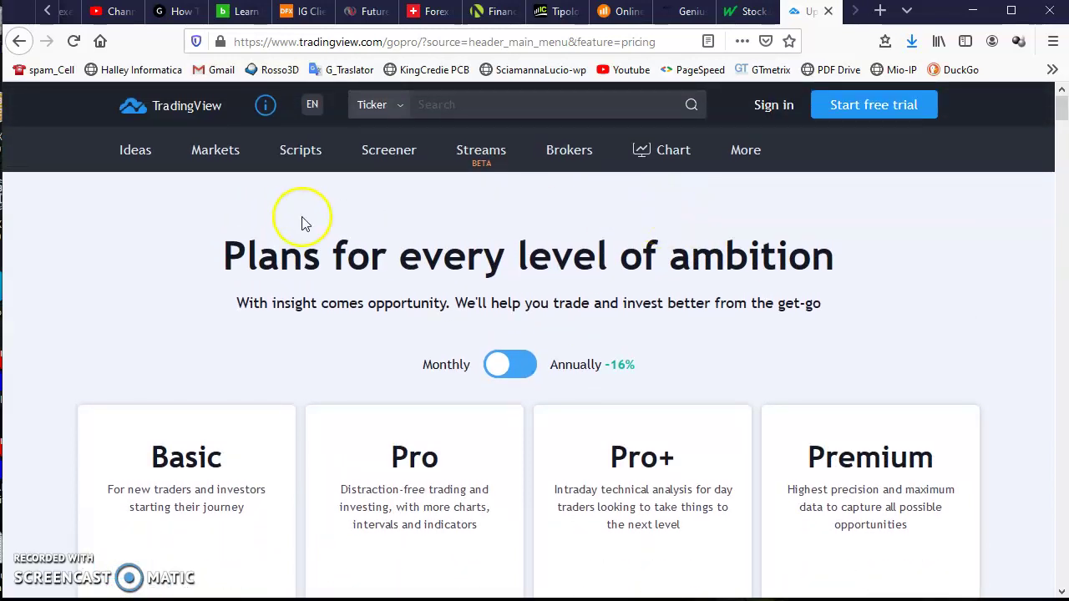
Go to the Chart page showing the daily EUR/USD candlestick chart with volume
left_click(673, 152)
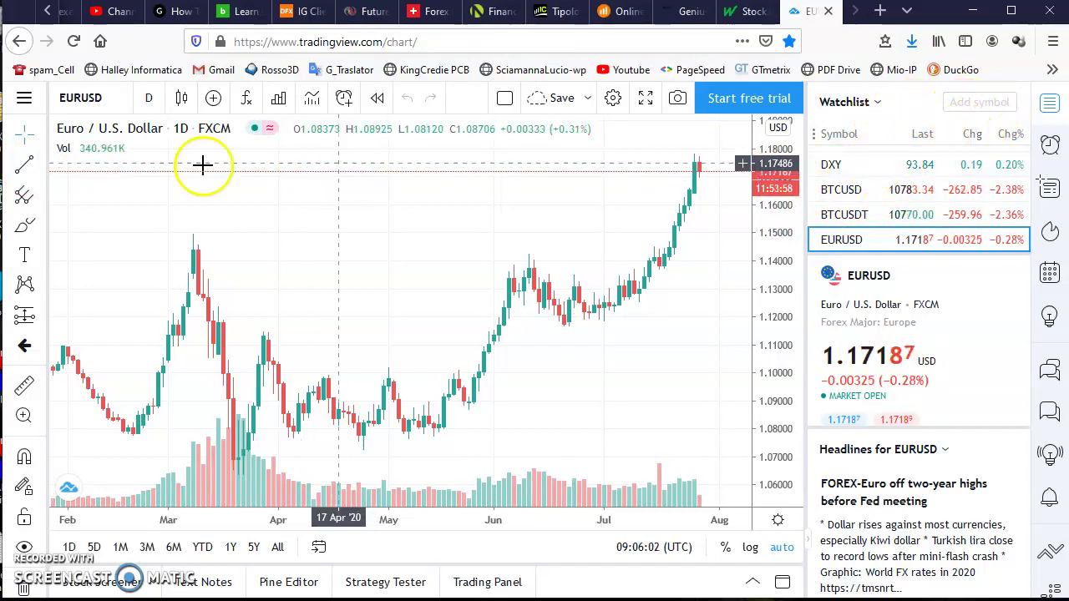
Draw a near-horizontal trend line at about 1.179 from mid-July to early August
left_click(42, 167)
left_click(98, 116)
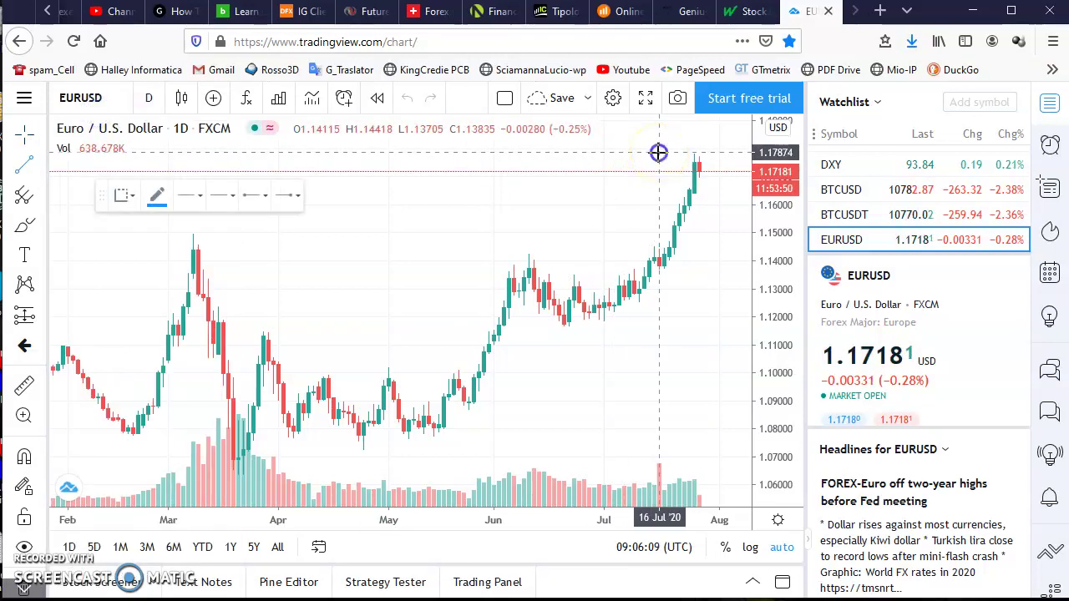
left_click(731, 151)
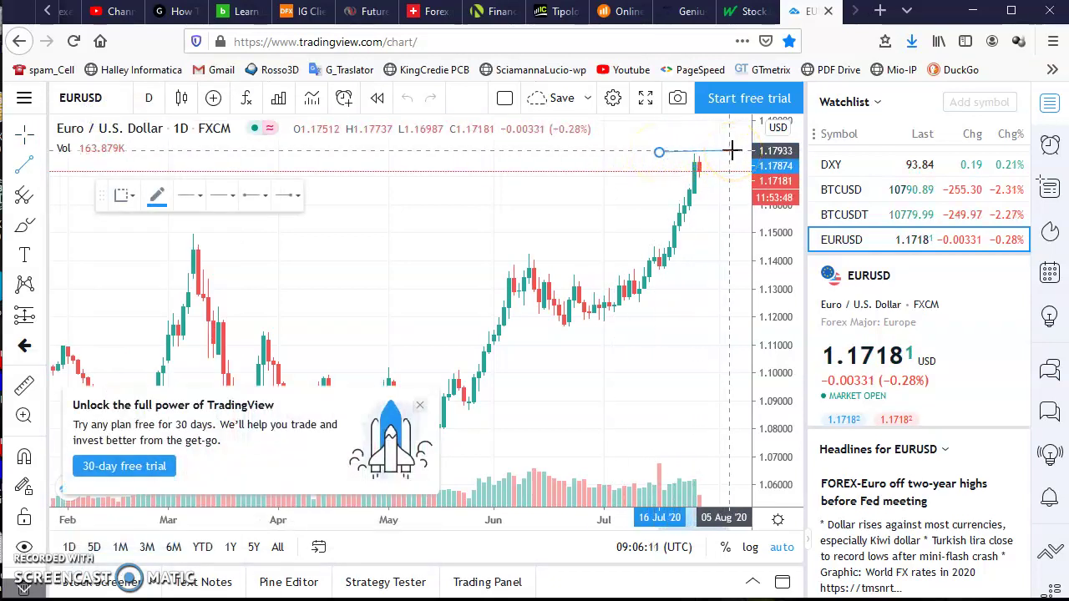
left_click(733, 151)
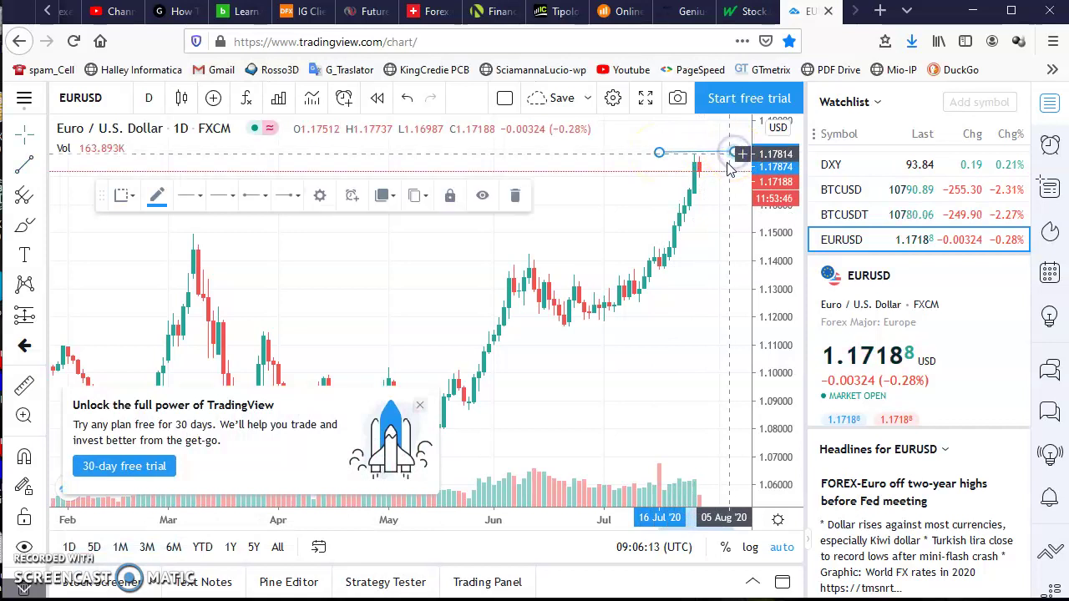
left_click(25, 194)
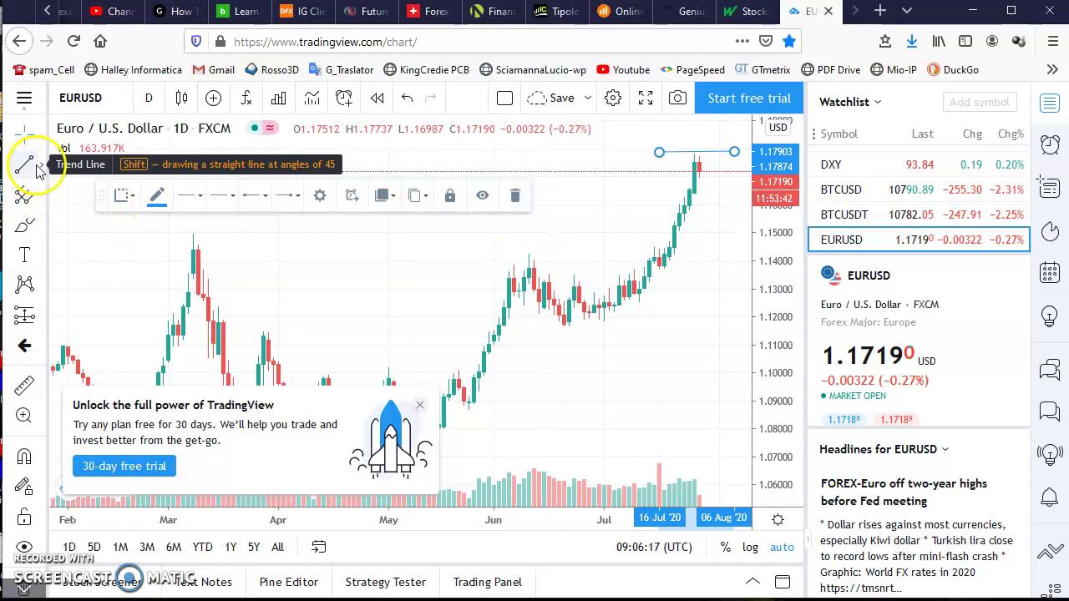
Draw an arrow from the 1.178 peak sloping down-right toward about 1.165
left_click(43, 168)
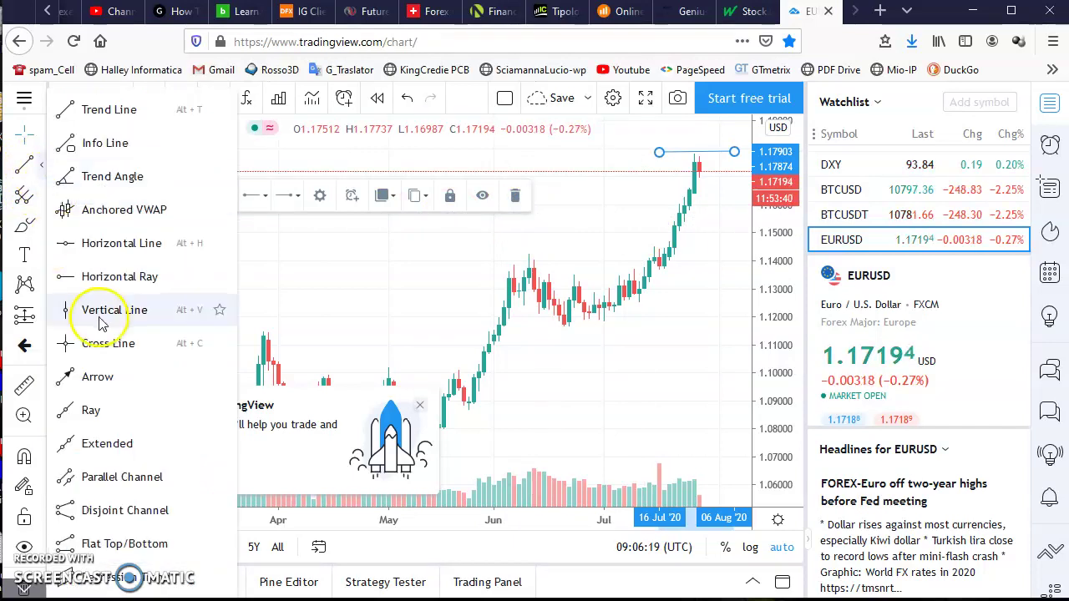
left_click(109, 375)
mouse_move(712, 160)
left_mouse_down()
mouse_move(699, 152)
mouse_move(728, 189)
left_mouse_up()
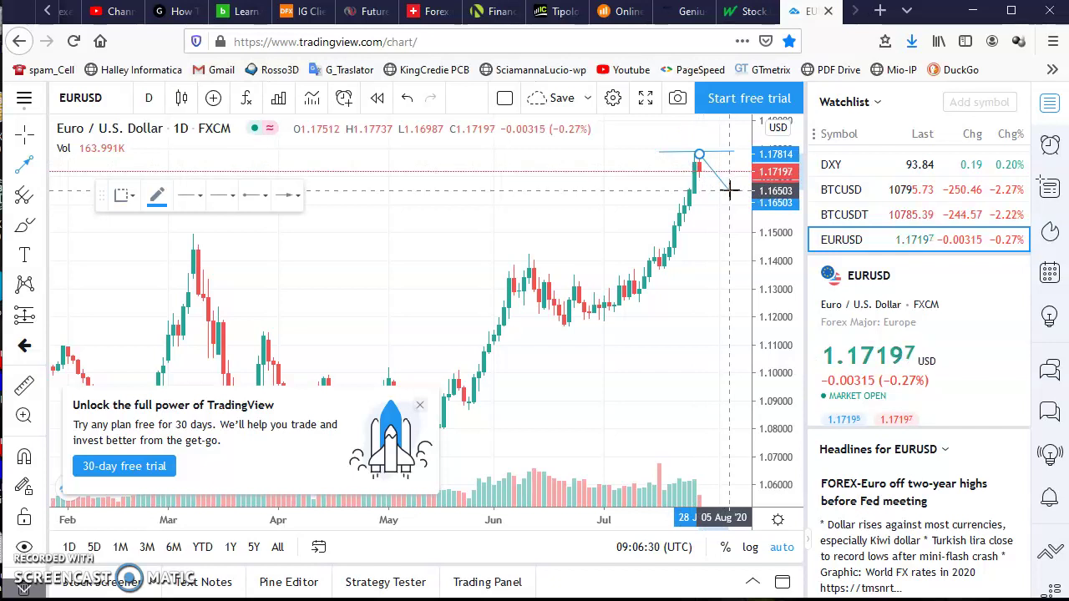
left_click(729, 190)
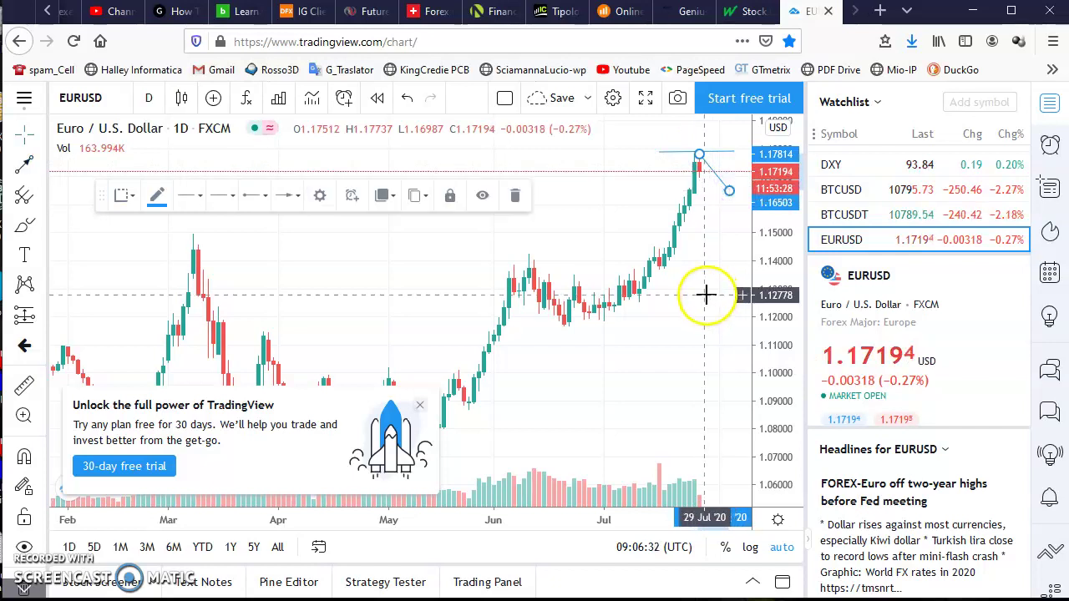
left_click(635, 244)
left_click(618, 167)
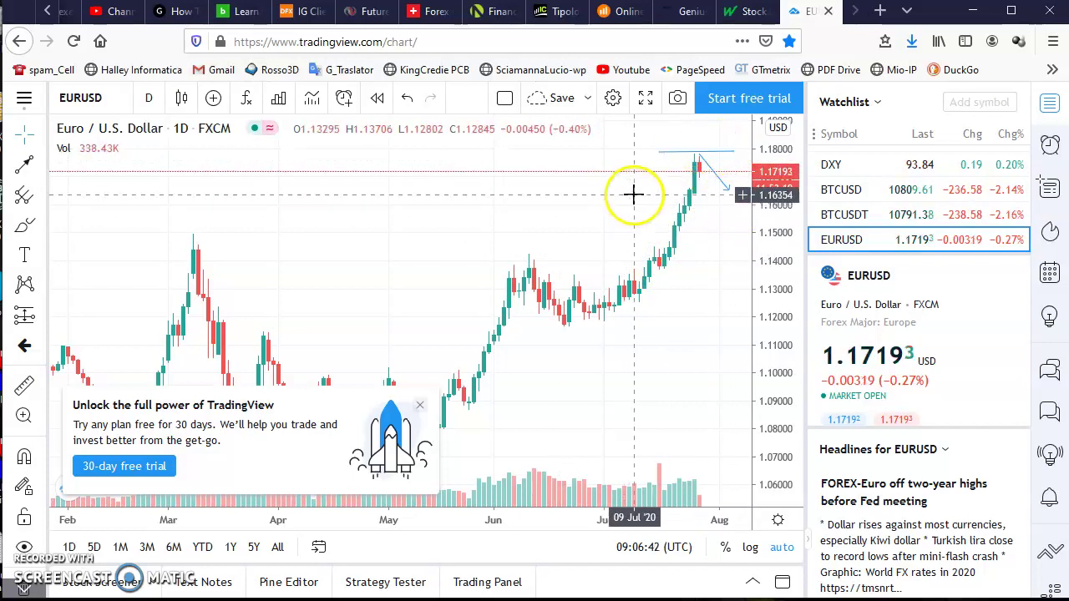
Close the 'Unlock the full power' trial popup and select the Long Position tool
left_click(418, 401)
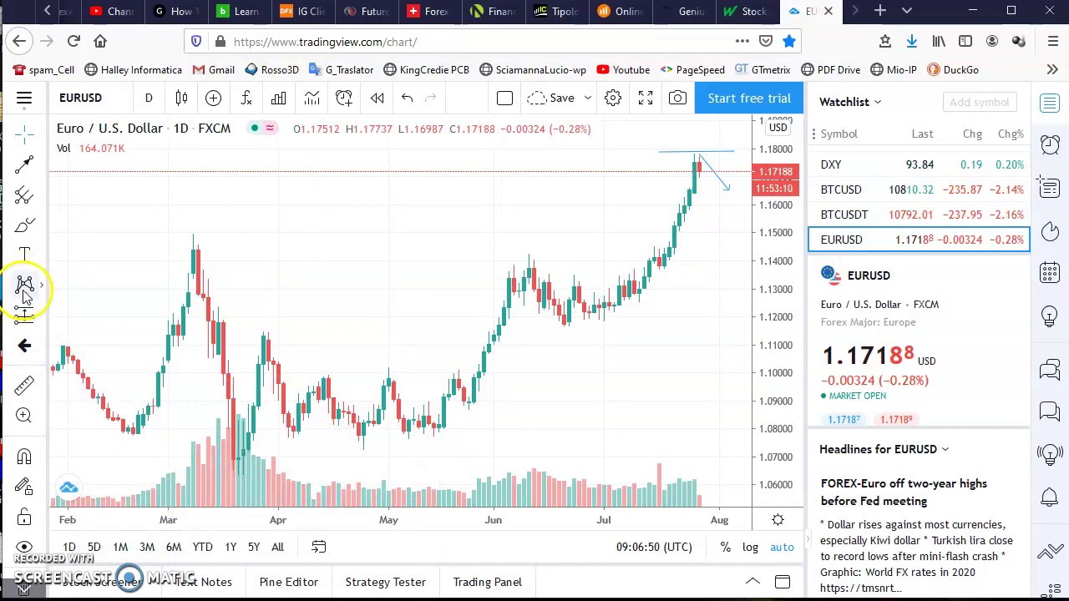
mouse_move(121, 164)
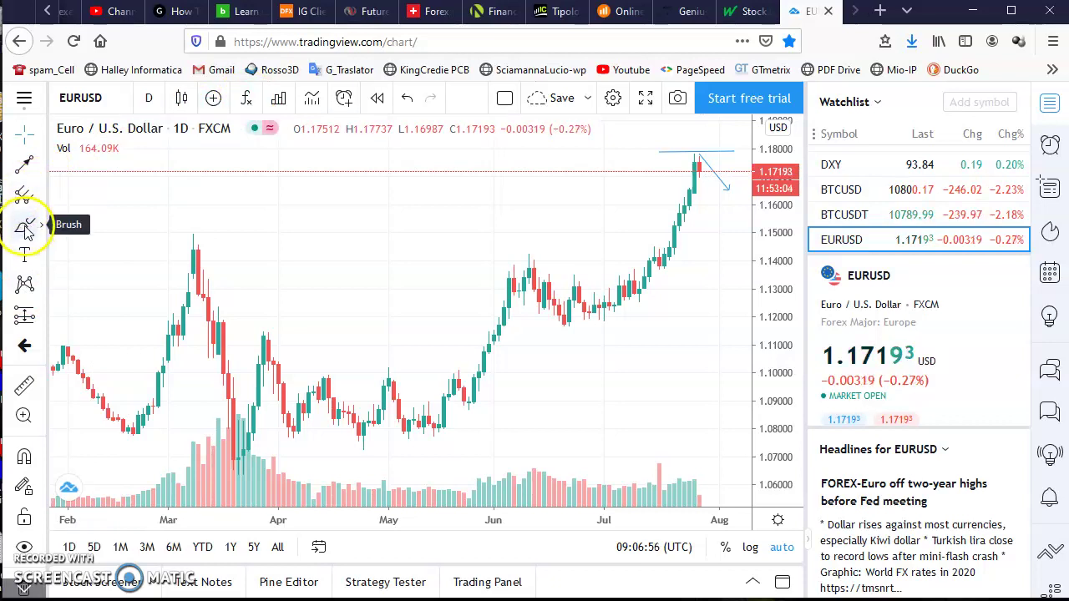
left_click(24, 320)
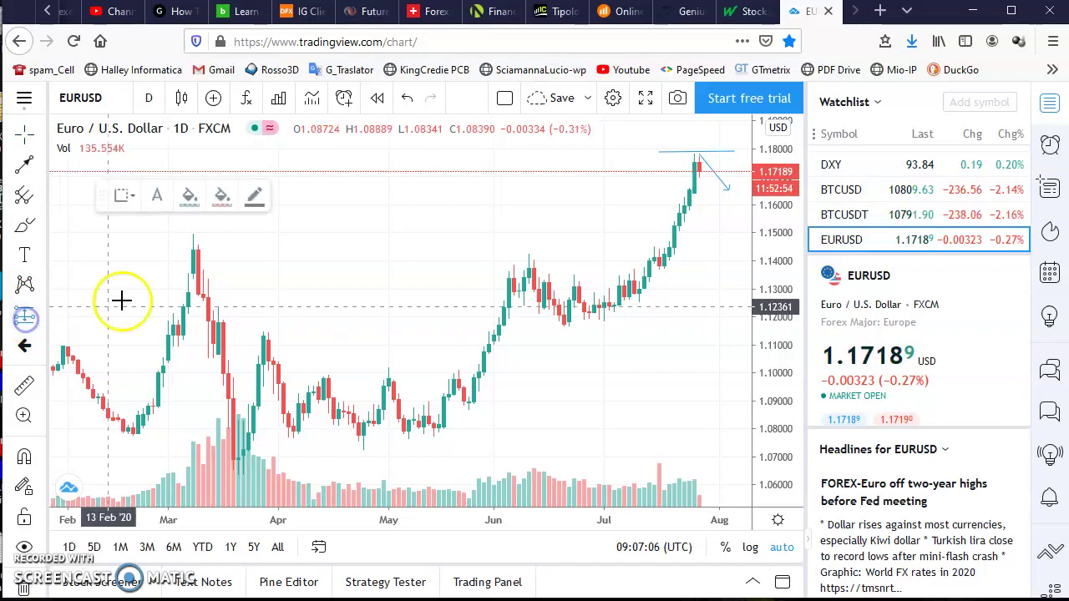
left_click(218, 234)
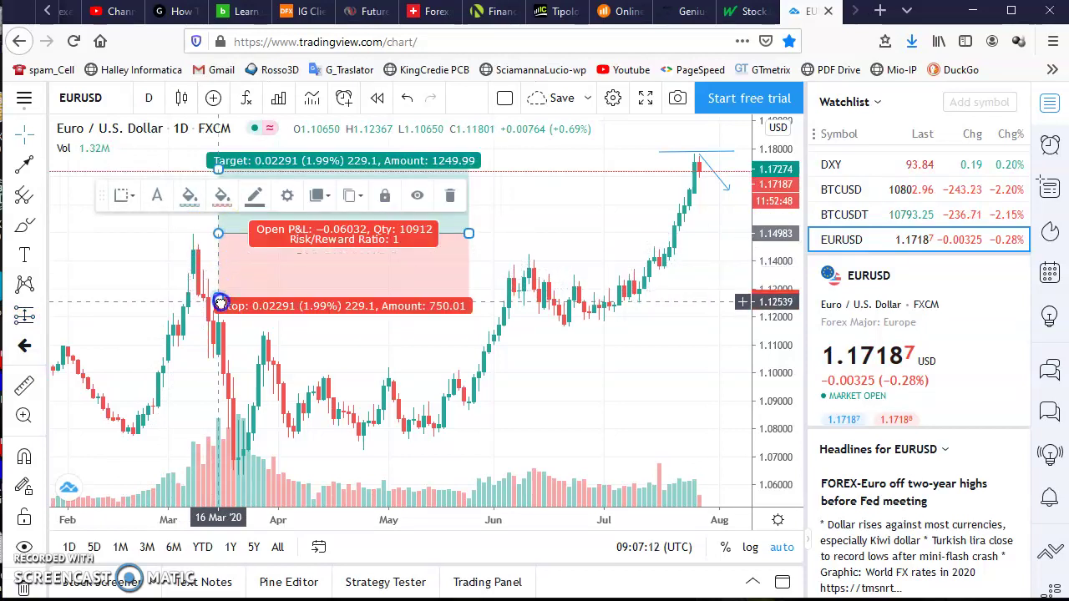
mouse_move(219, 233)
left_mouse_down()
mouse_move(247, 281)
mouse_move(405, 283)
mouse_move(458, 329)
mouse_move(315, 325)
left_mouse_up()
left_click_drag(298, 389, 300, 341)
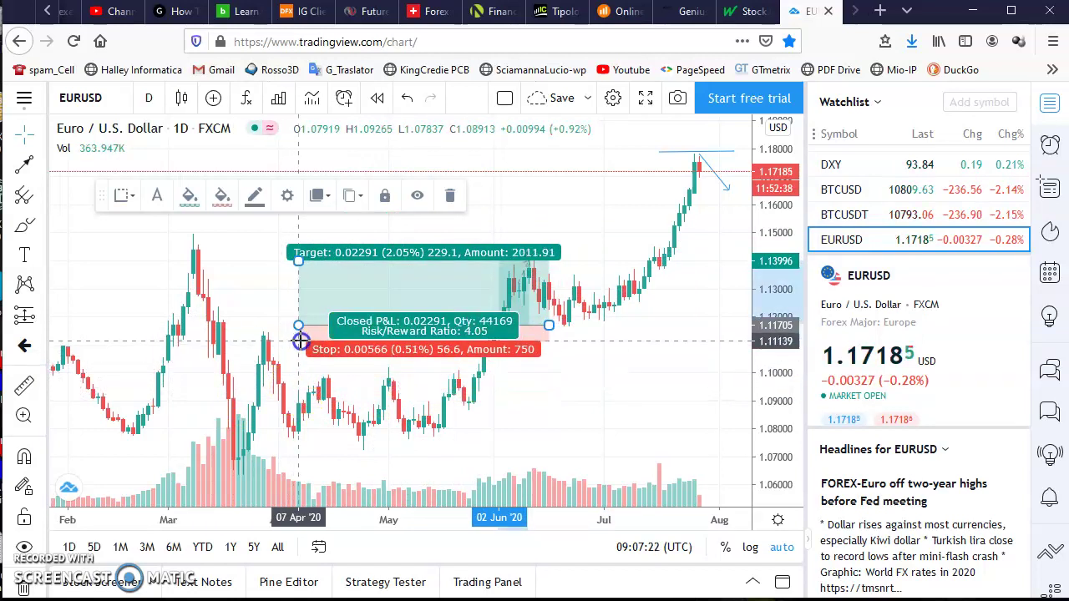
left_click(298, 262)
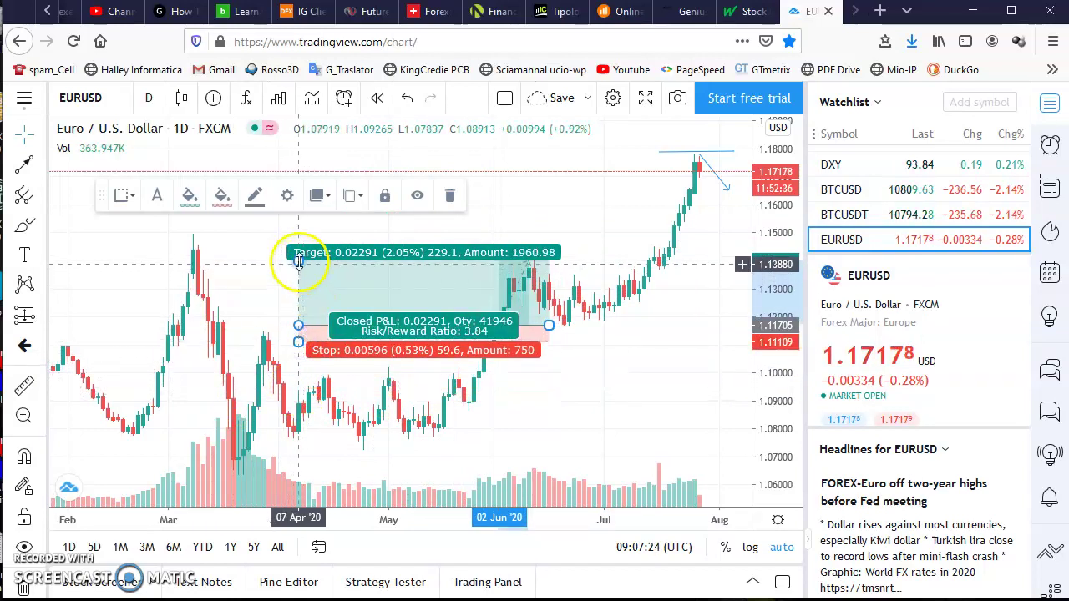
left_click_drag(298, 258, 298, 244)
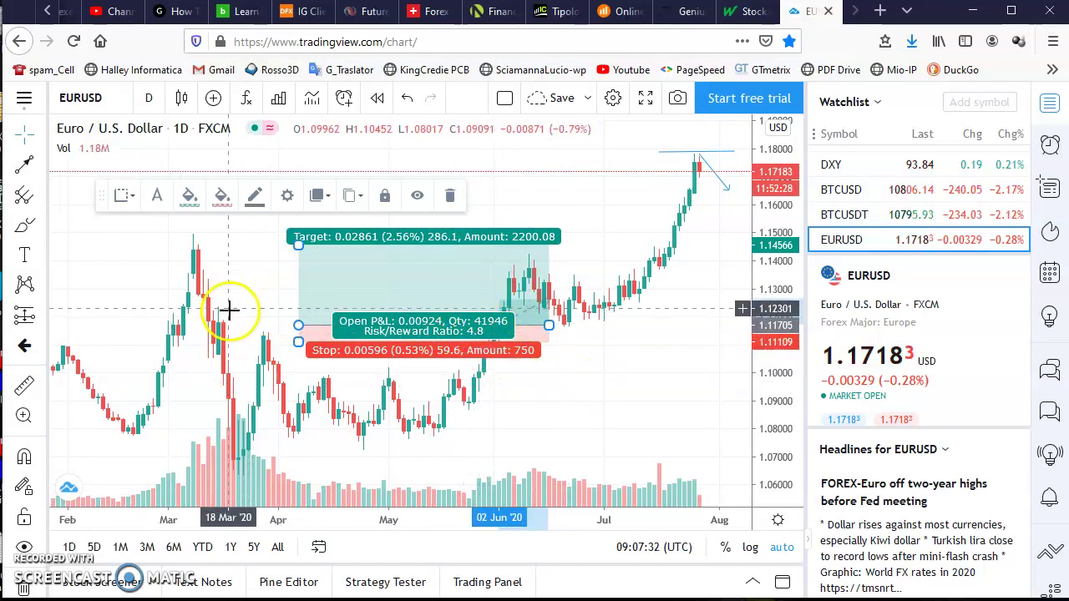
left_click(451, 200)
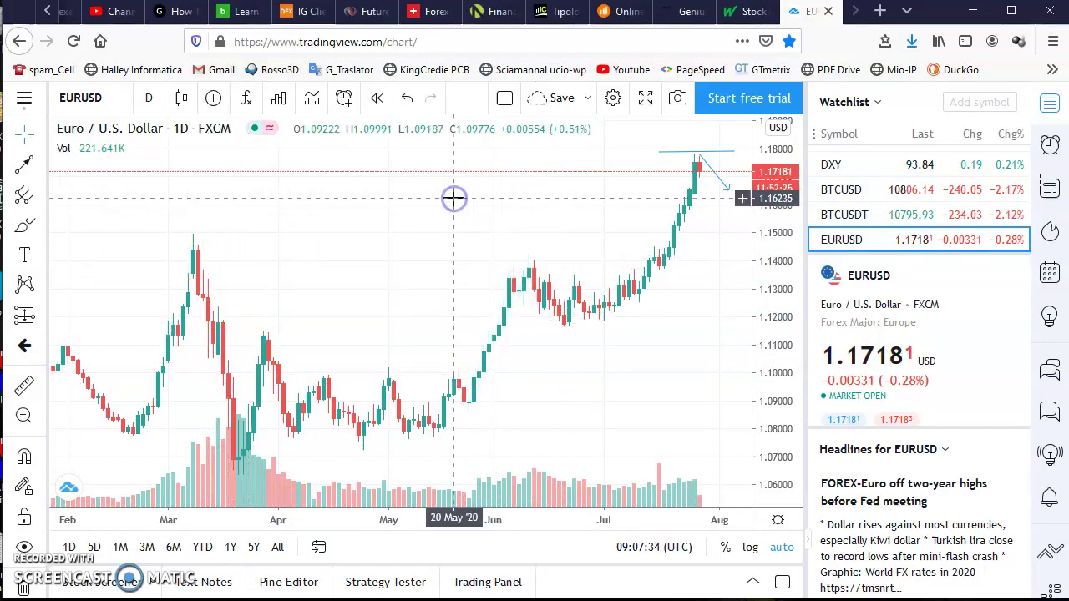
Search 'macd' and add the built-in MACD 12 26 close 9 indicator below the chart
left_click(247, 100)
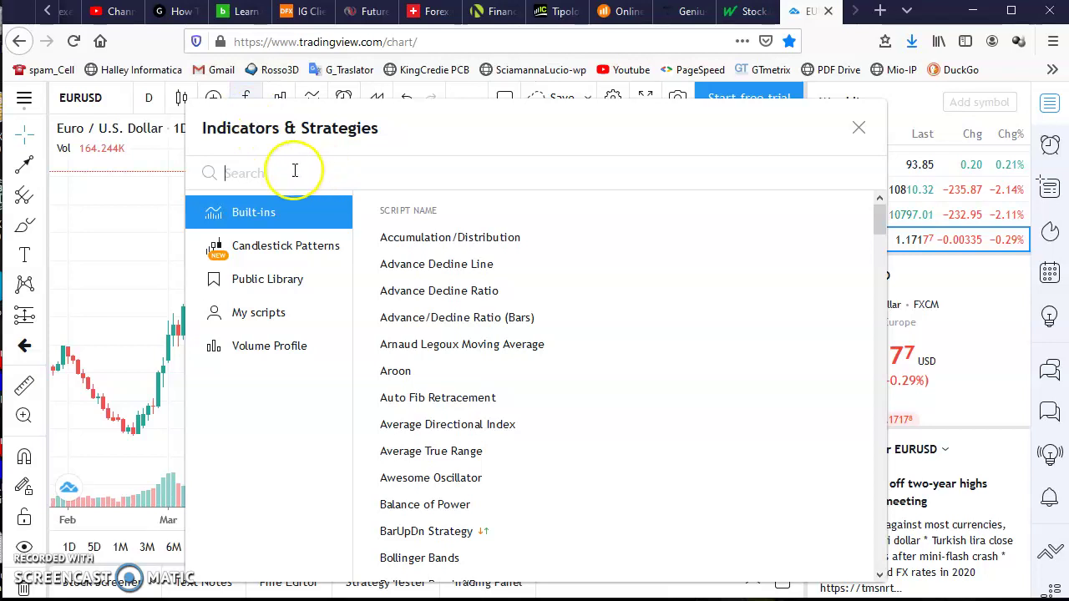
type("macd")
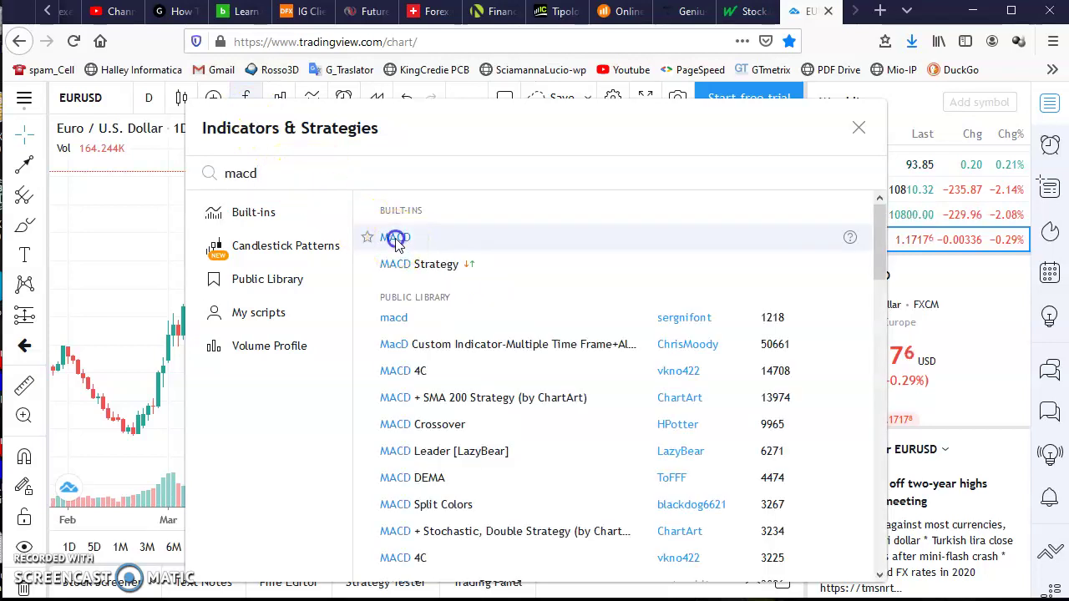
left_click(395, 238)
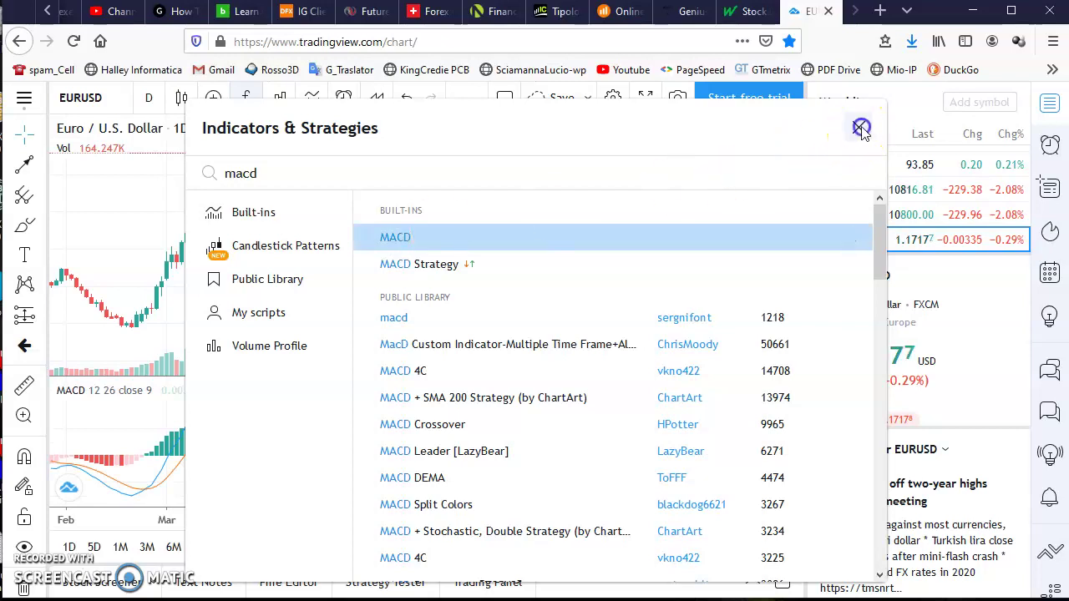
left_click(861, 130)
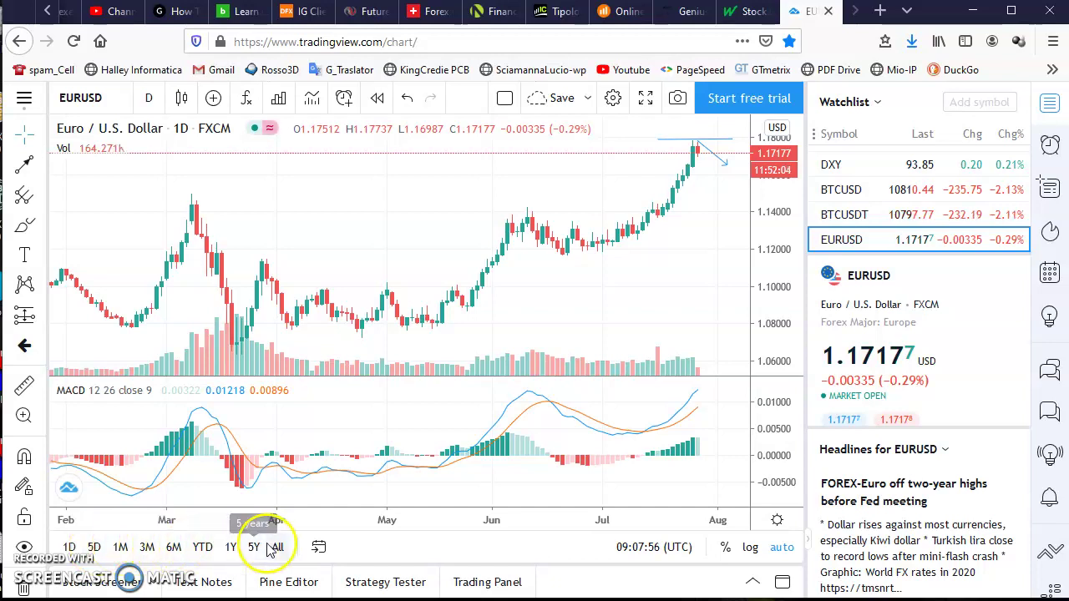
Switch EUR/USD to the 1D range at 1-minute intervals and show it as a line chart
left_click(70, 547)
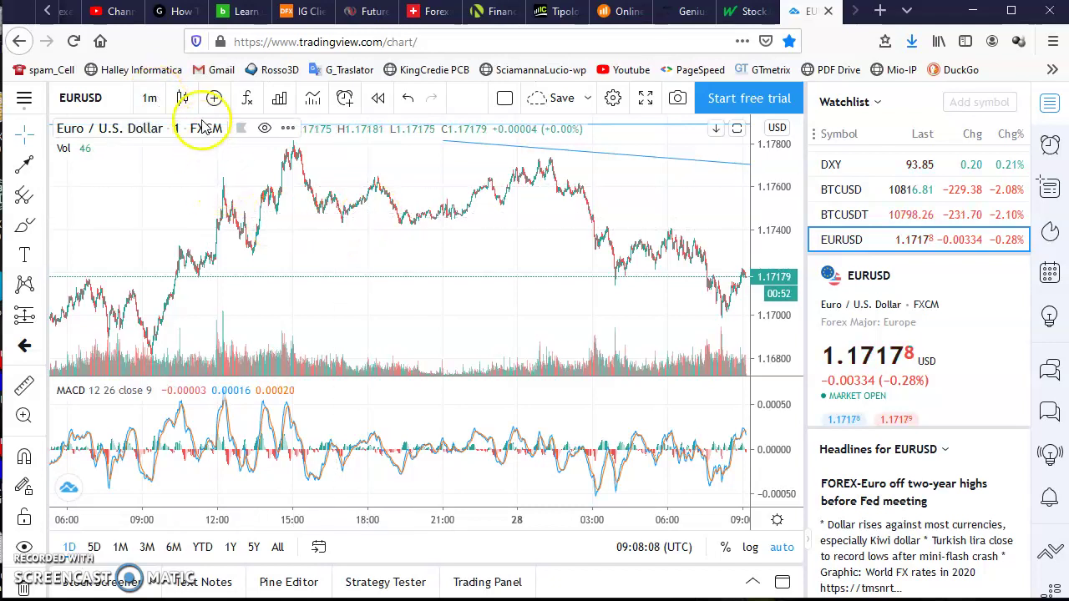
left_click(186, 98)
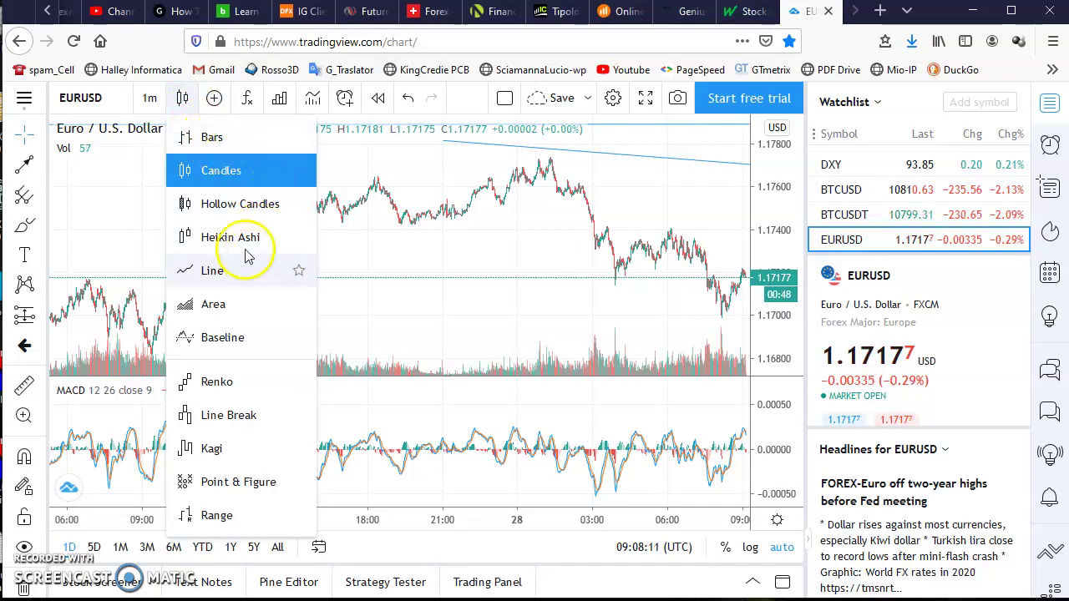
left_click(217, 272)
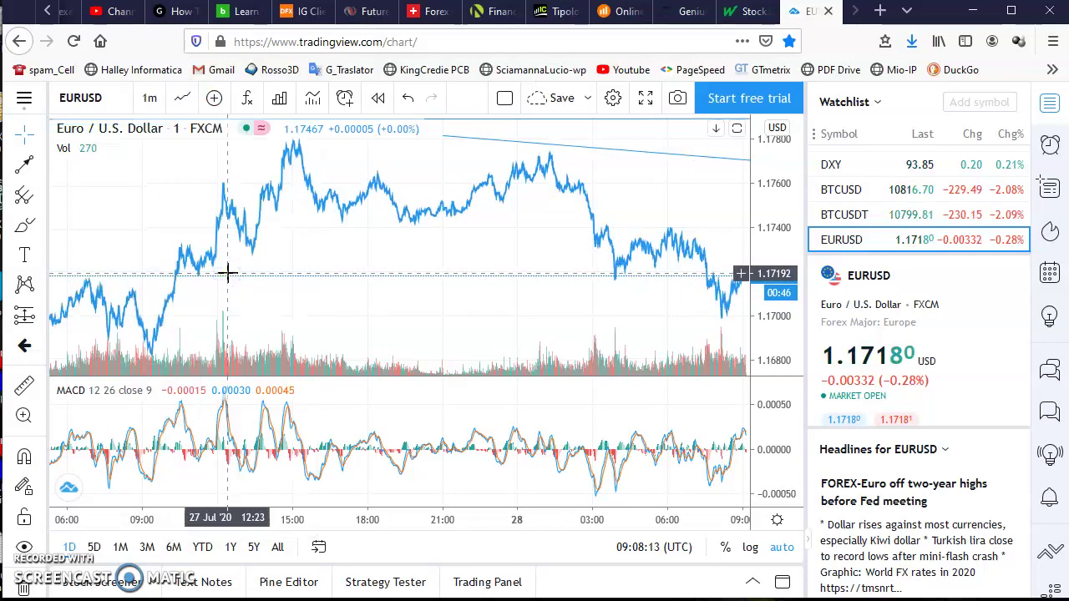
Zoom the time axis in to roughly the last two hours of trading
left_click(296, 519)
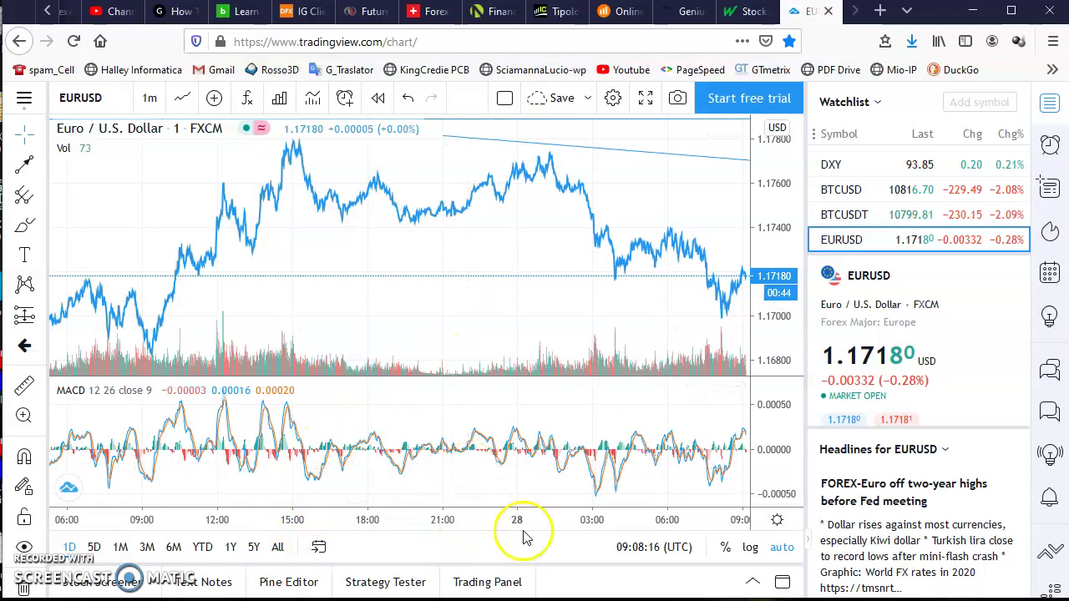
left_click_drag(527, 522, 270, 518)
left_click_drag(479, 517, 346, 519)
left_click_drag(578, 523, 427, 519)
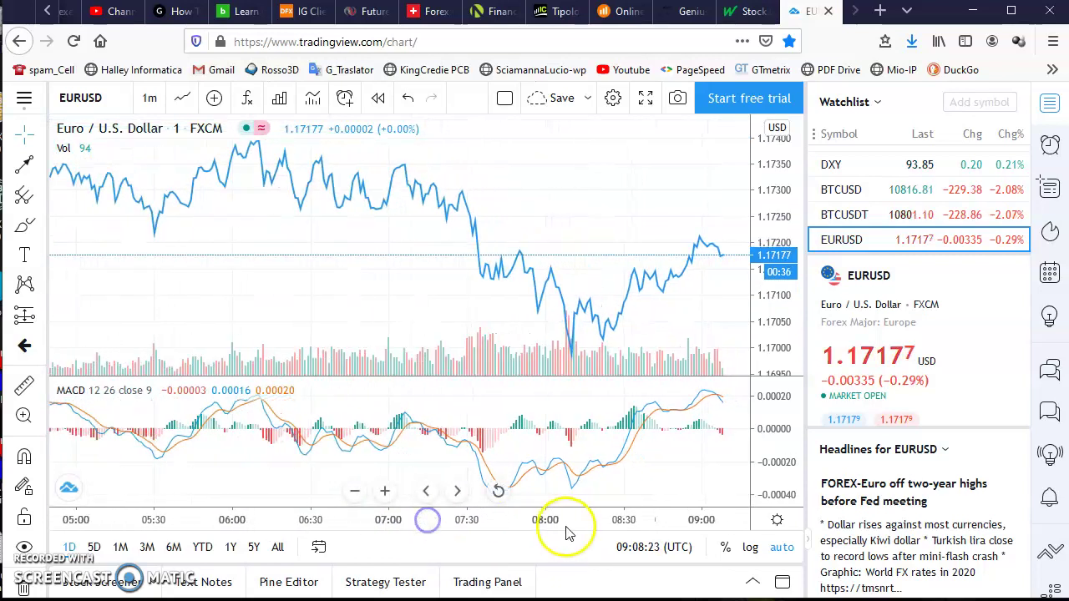
left_click_drag(567, 526, 438, 519)
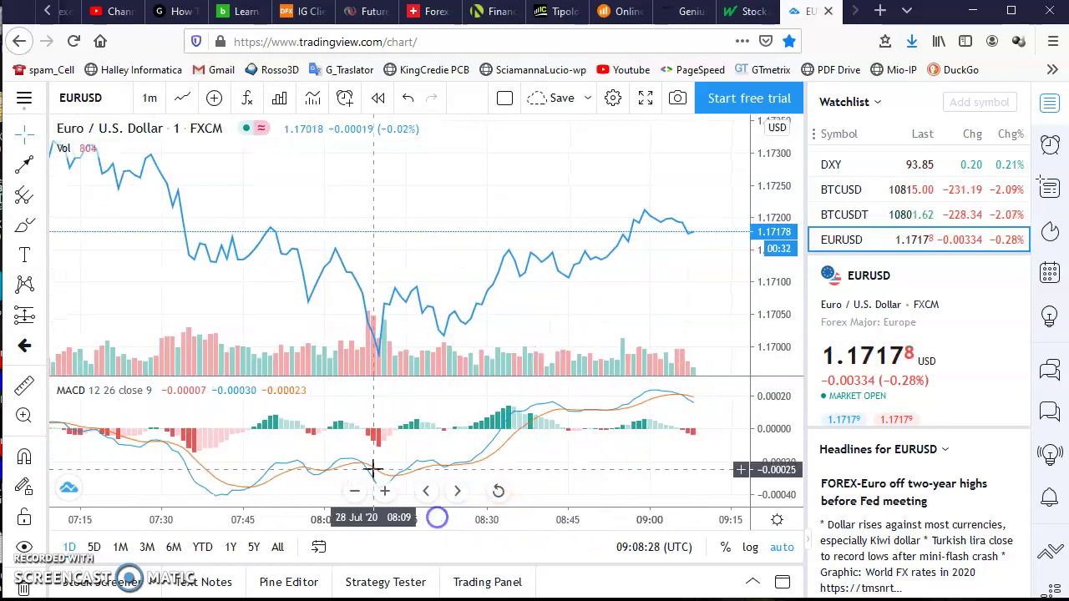
Draw a flat line near 1.17093 and a rising trend line from the 08:22 low (1.17015) to 1.17200
left_click(39, 168)
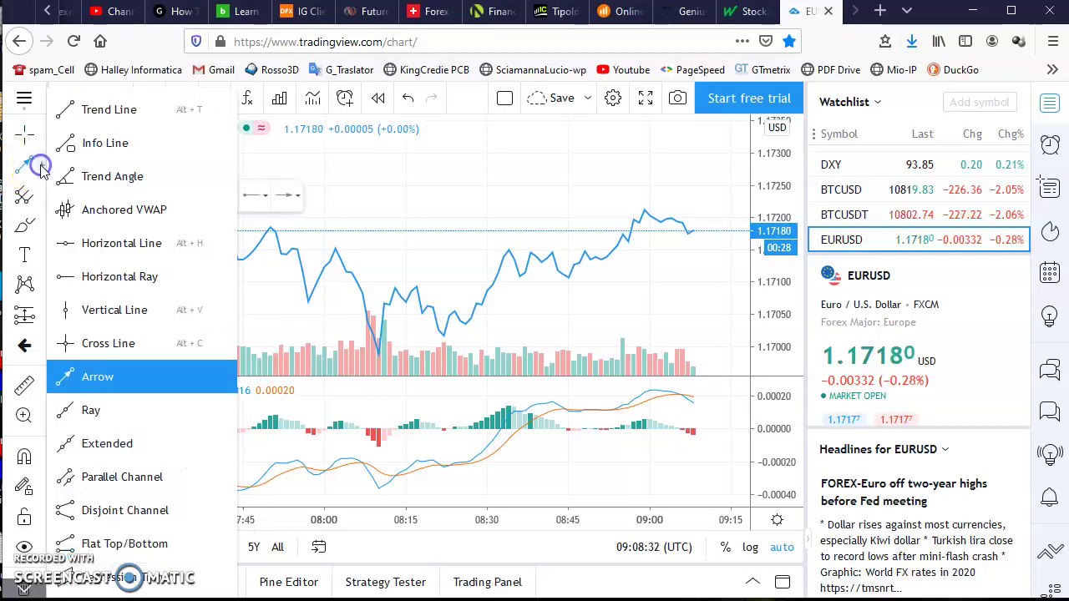
left_click(73, 110)
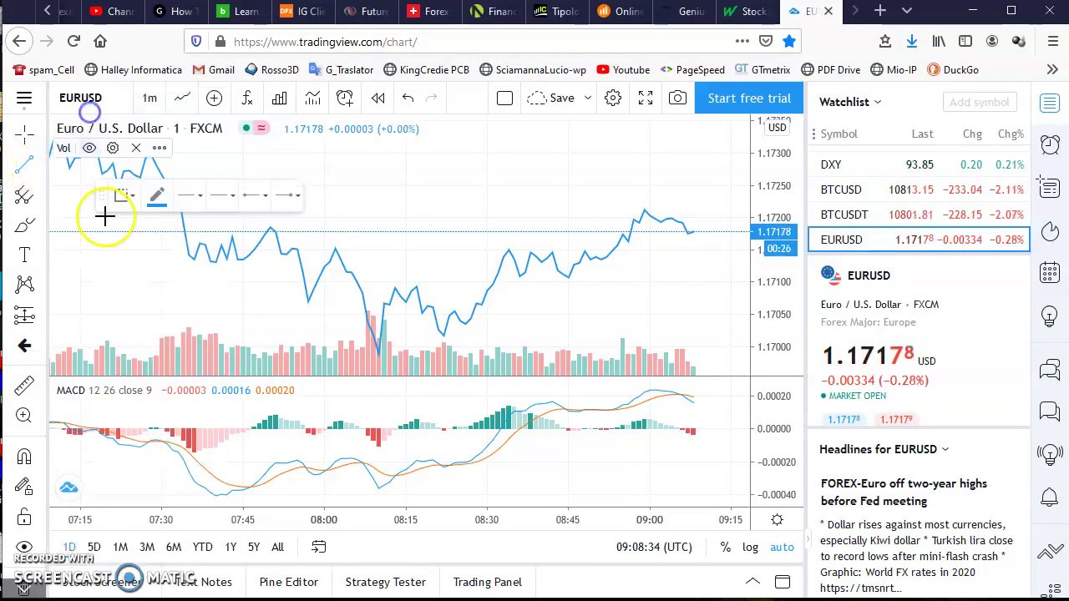
left_click(383, 287)
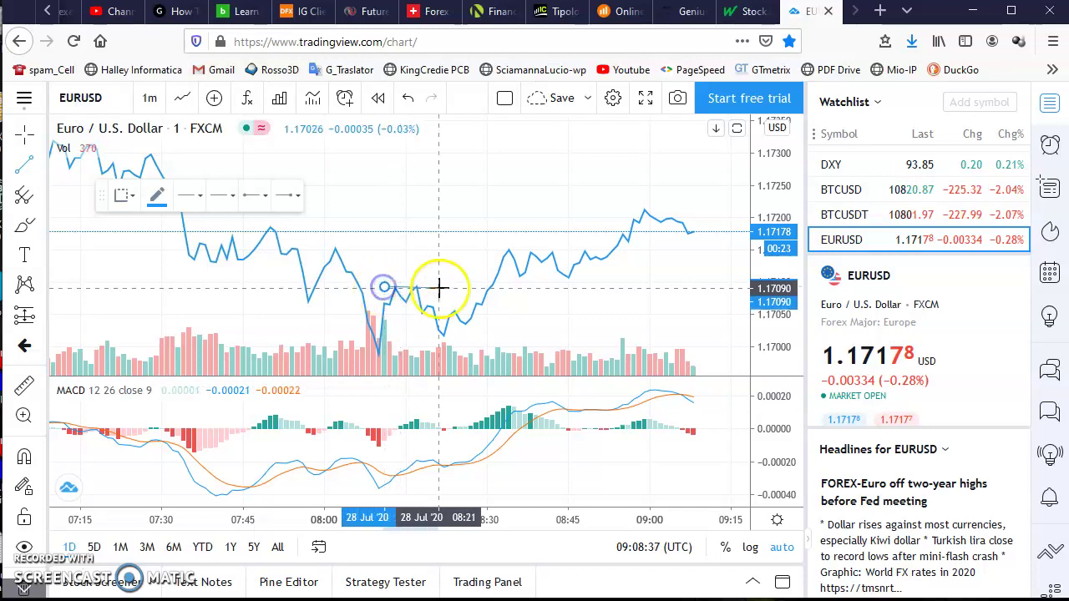
left_click(609, 286)
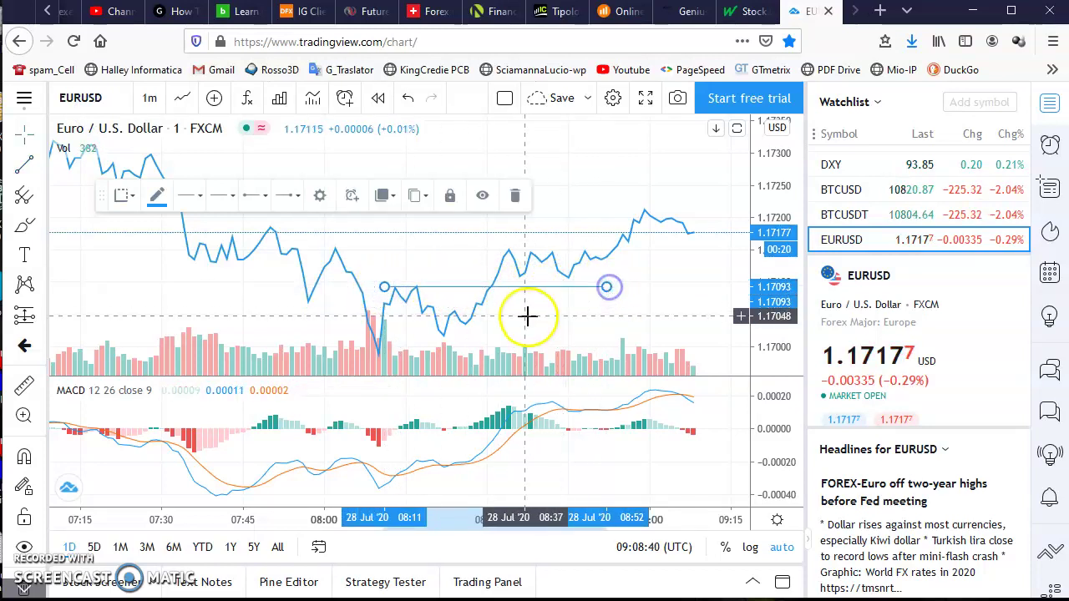
left_click(444, 337)
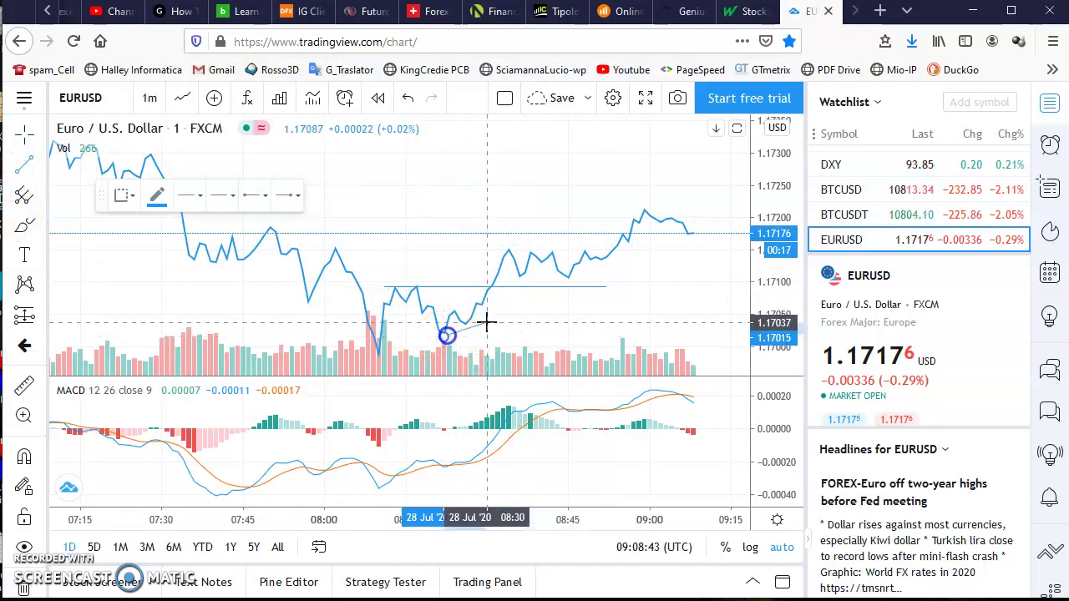
left_click(707, 217)
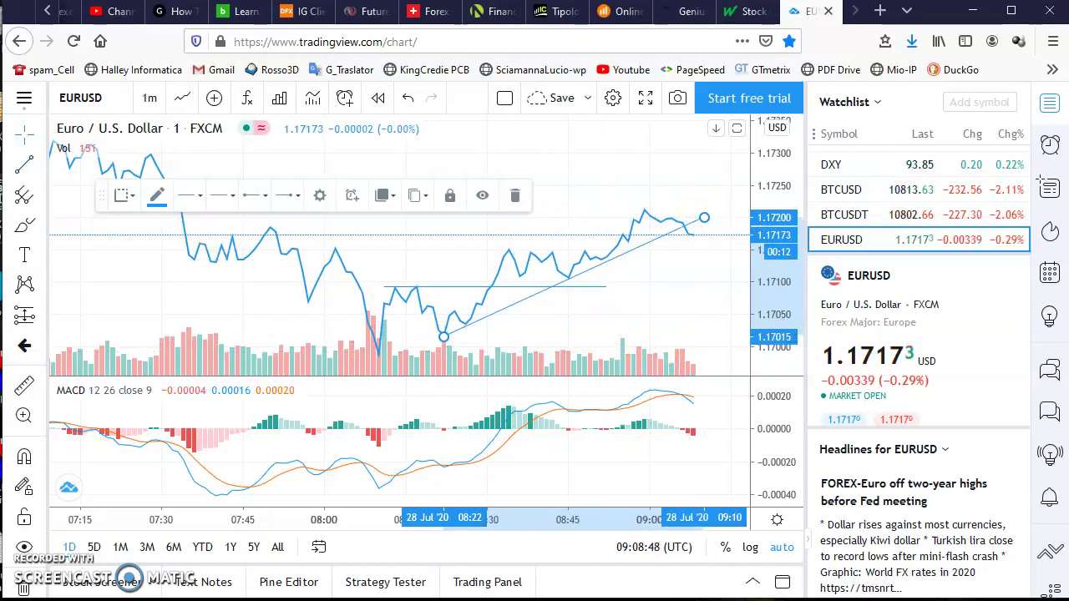
Switch the 1-minute chart back to candlesticks
left_click(182, 98)
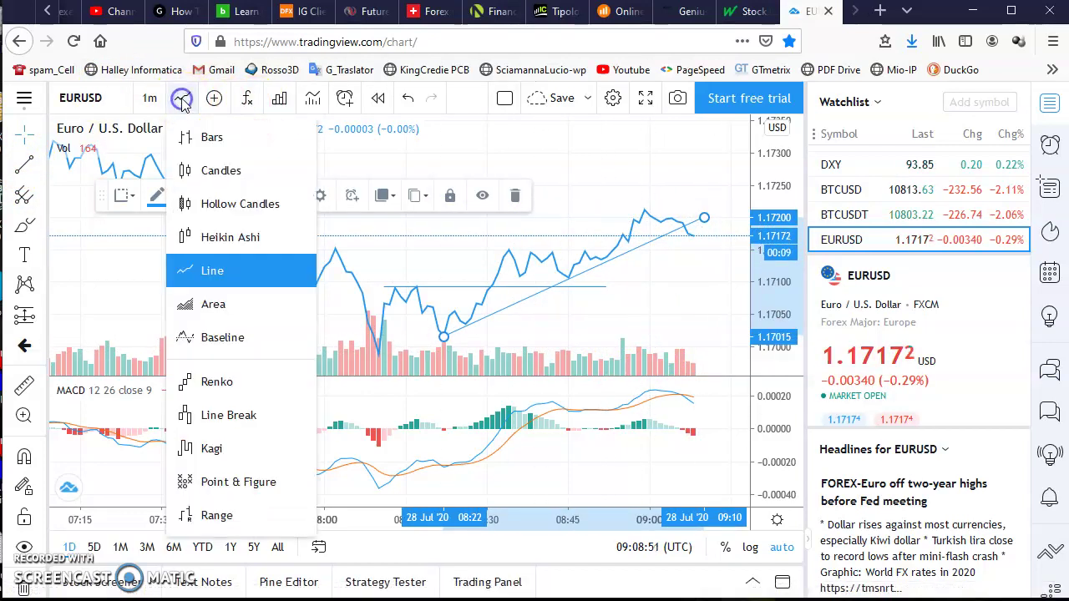
left_click(233, 172)
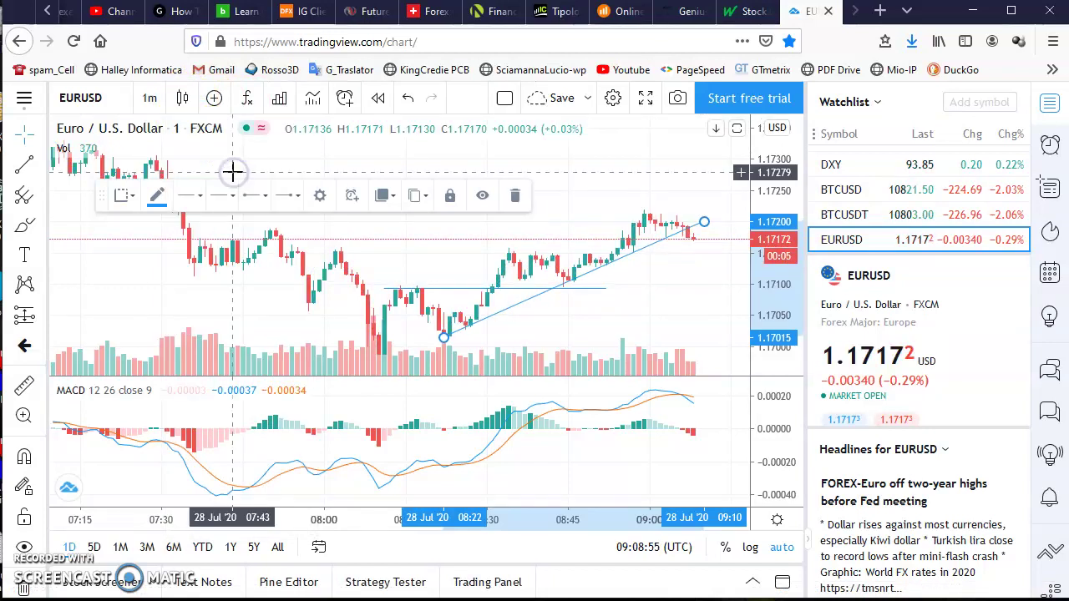
left_click(554, 193)
Zoom in on the latest half hour, dismissing the Ctrl-zoom hint, and compress the price scale
scroll(680, 265, "up", 2)
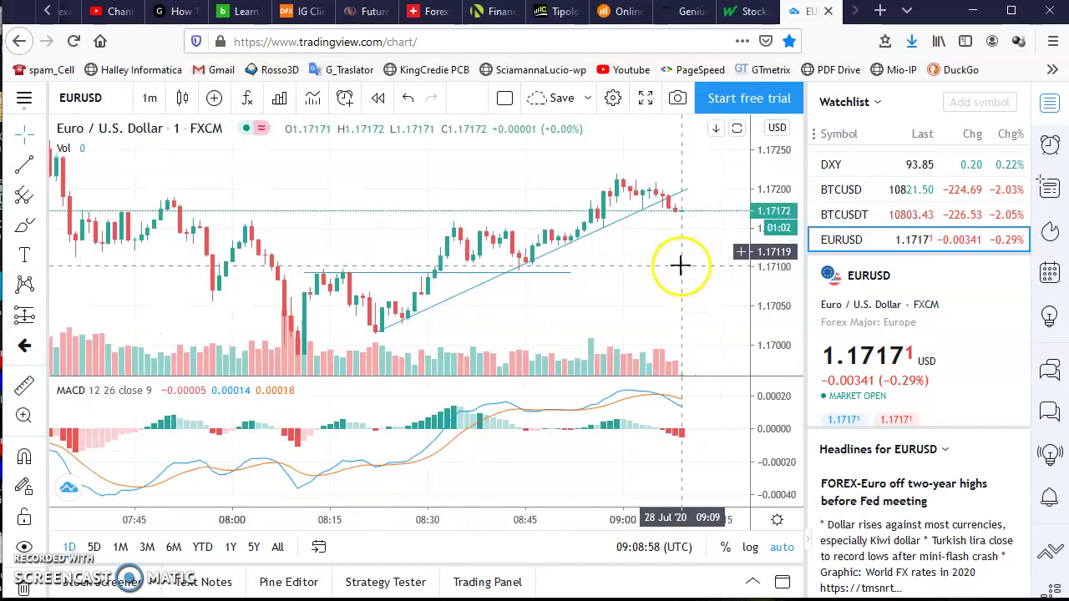
scroll(679, 263, "up", 1)
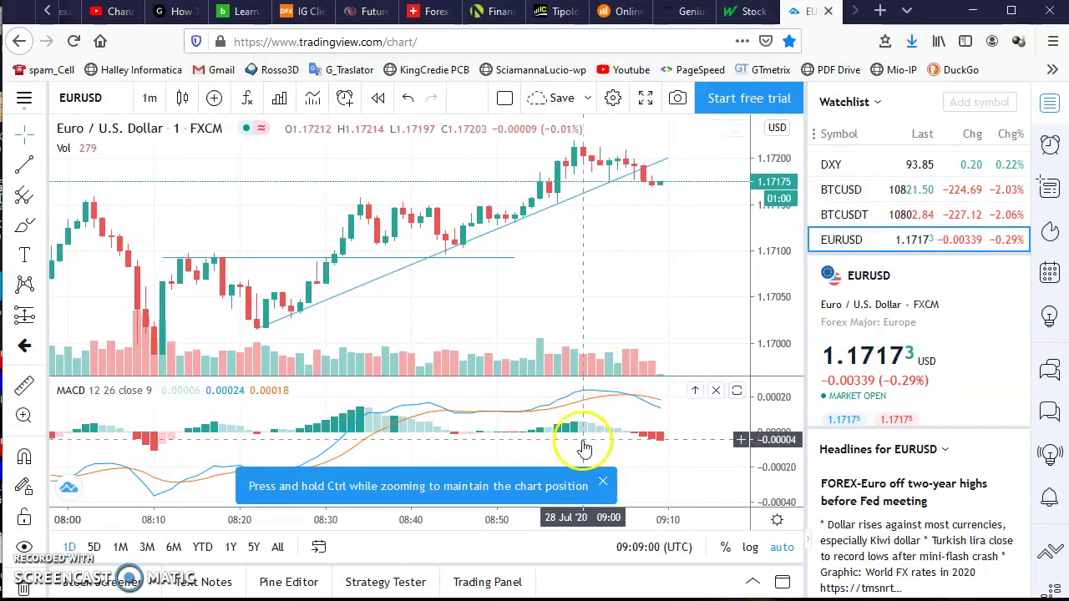
left_click(602, 483)
scroll(603, 242, "up", 1)
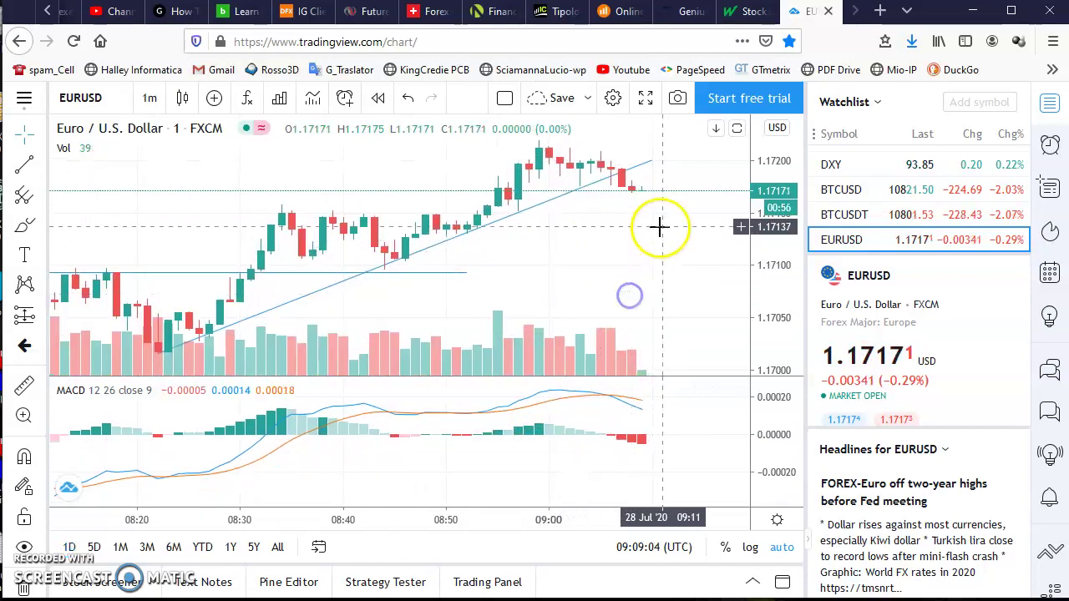
left_click_drag(658, 258, 661, 267)
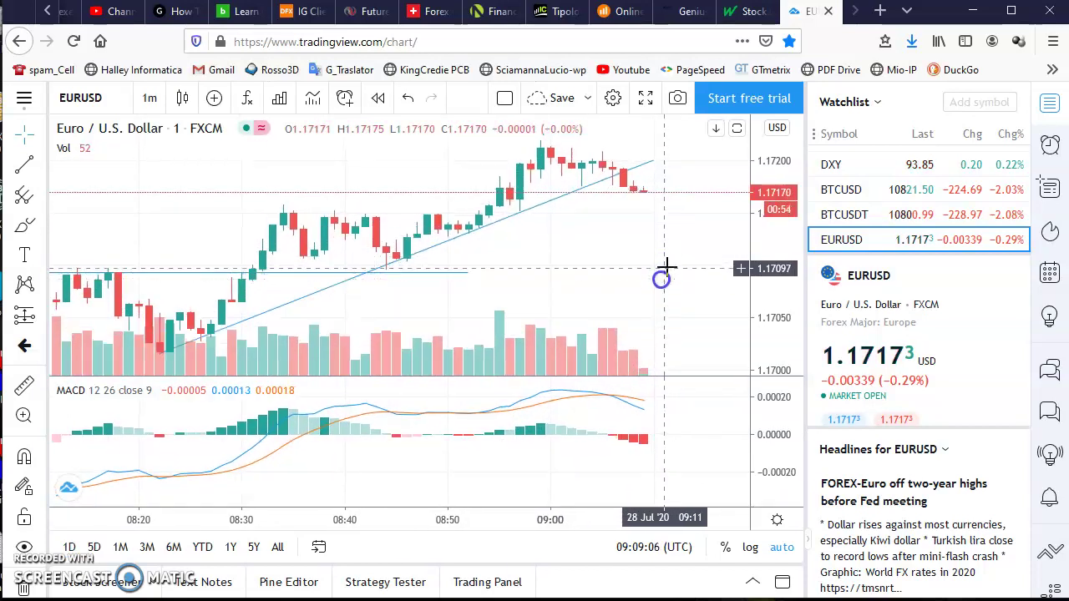